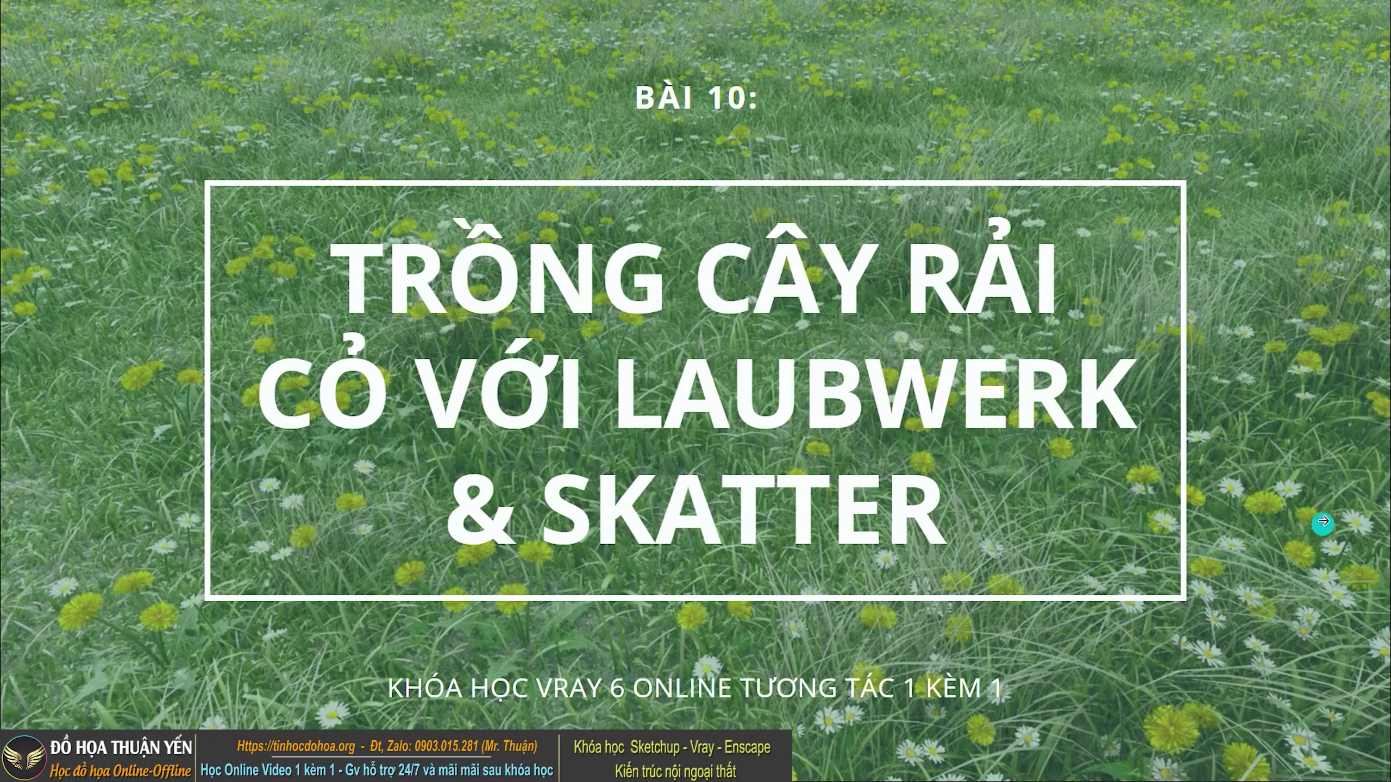
# Advance the Canva presentation to the NỘI DUNG slide and exit full-screen
pyautogui.click(1330, 465)
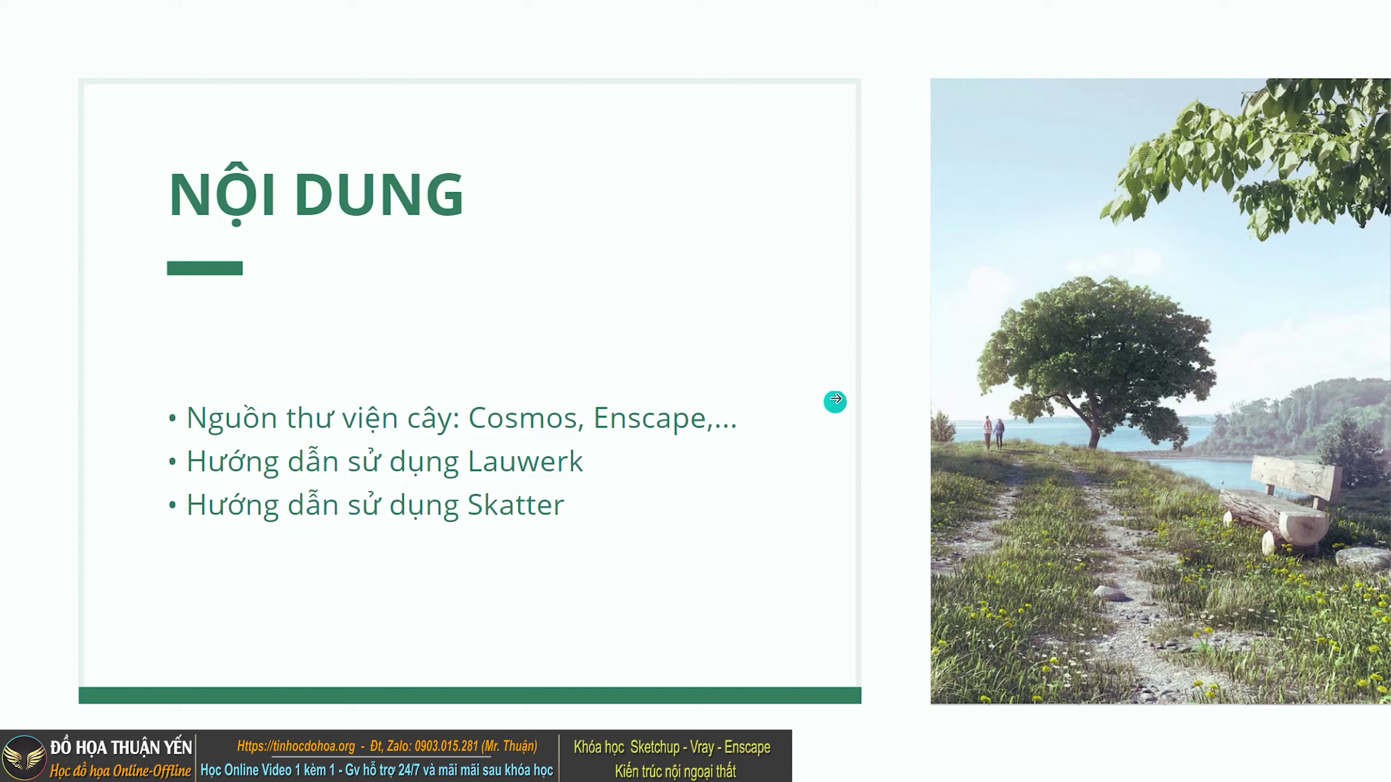
pyautogui.press('Escape')
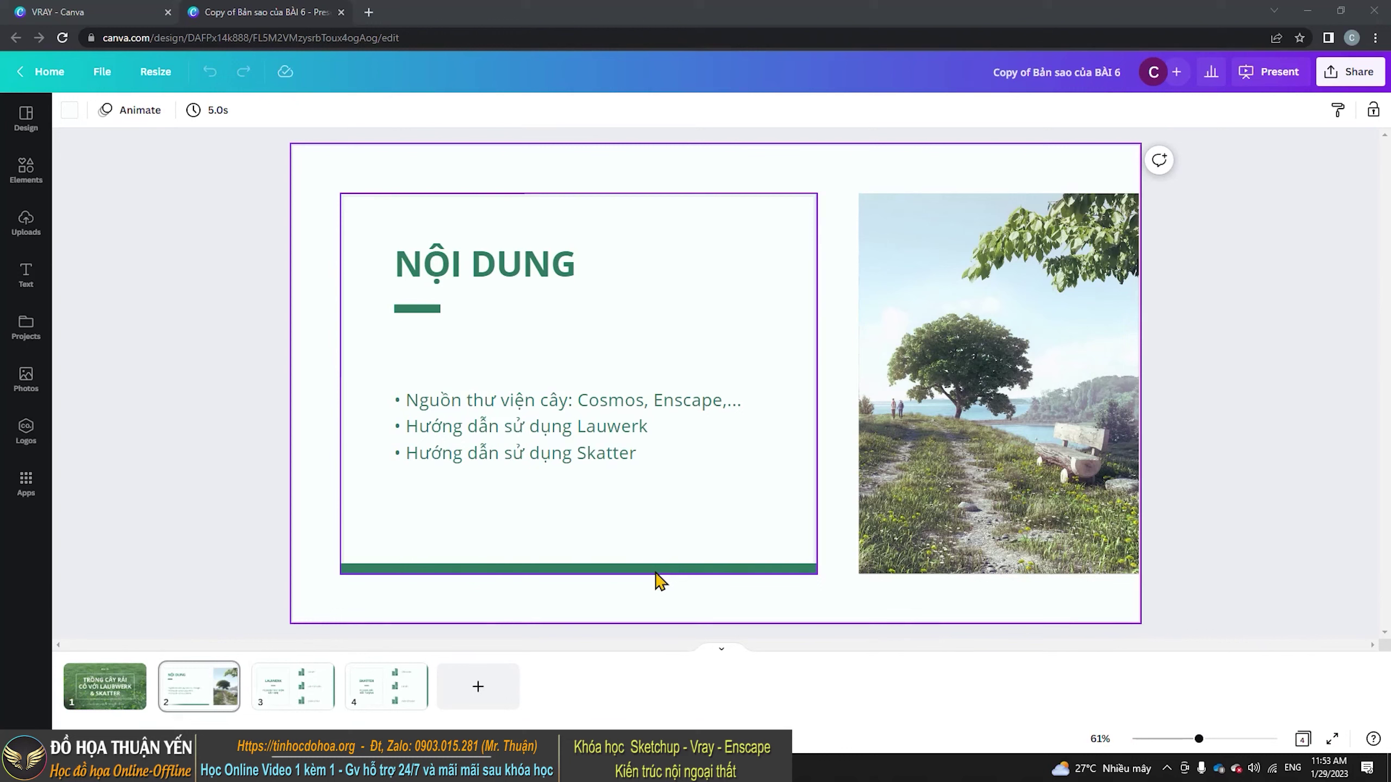
# Open the Chaos Cosmos browser from SketchUp's V-Ray toolbar
pyautogui.click(450, 72)
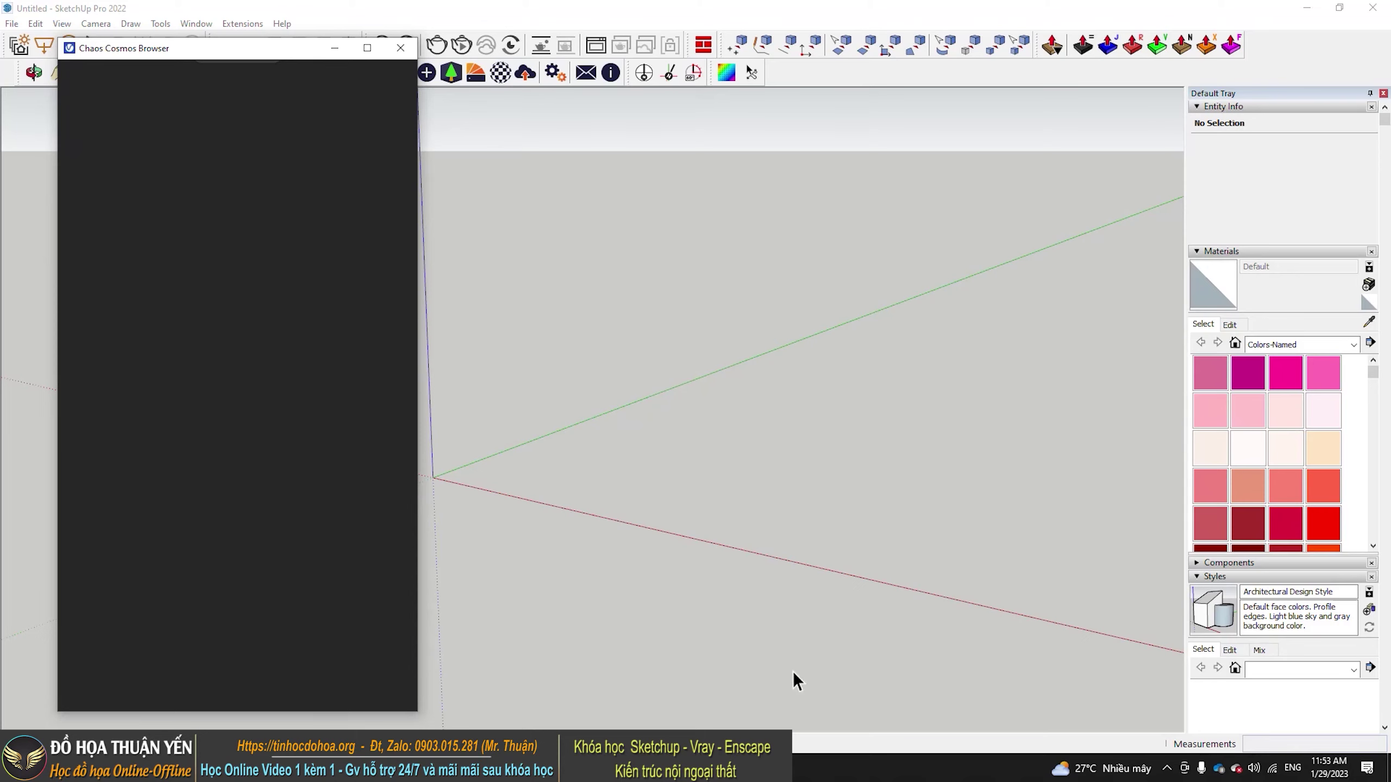
# Browse Cosmos 3D Models > Vegetation > Trees and download the Mountain Alder 002 tree
pyautogui.click(451, 72)
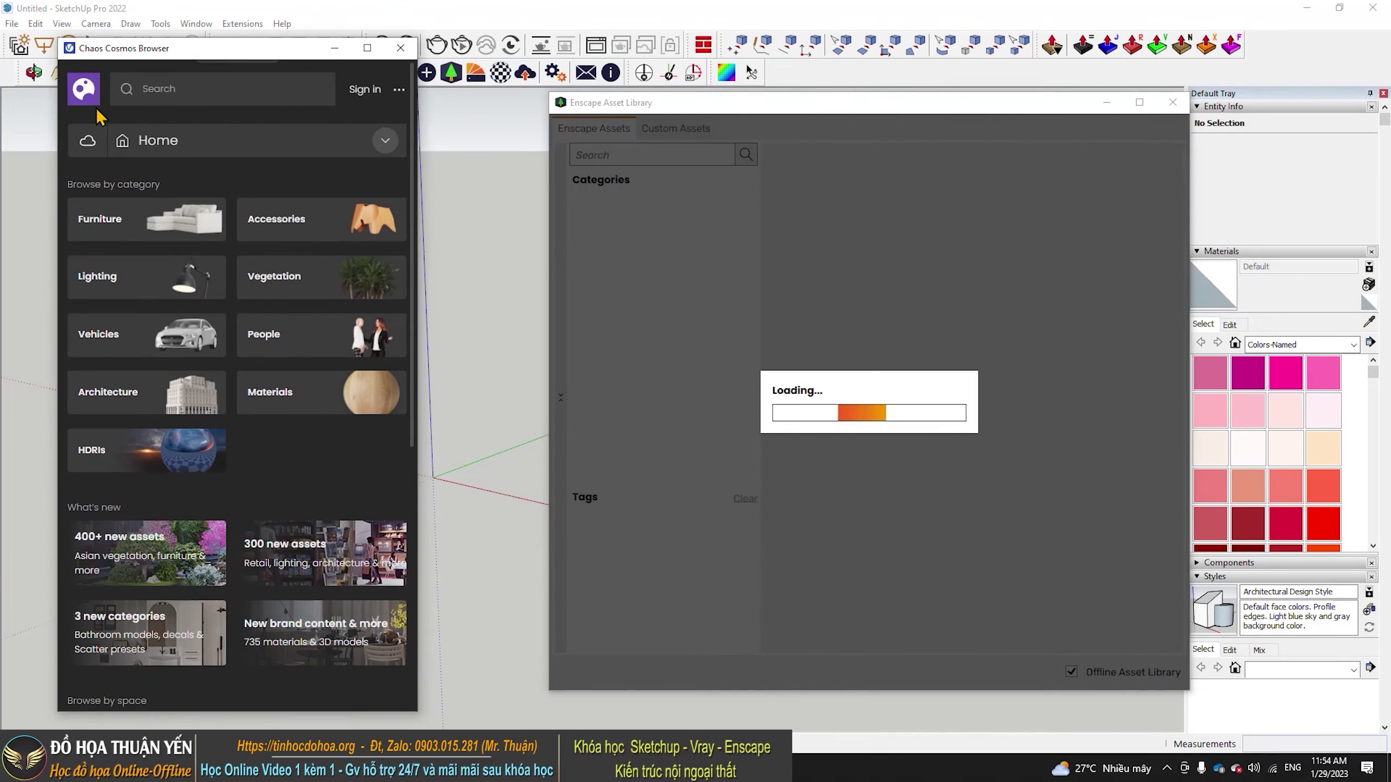
pyautogui.click(88, 137)
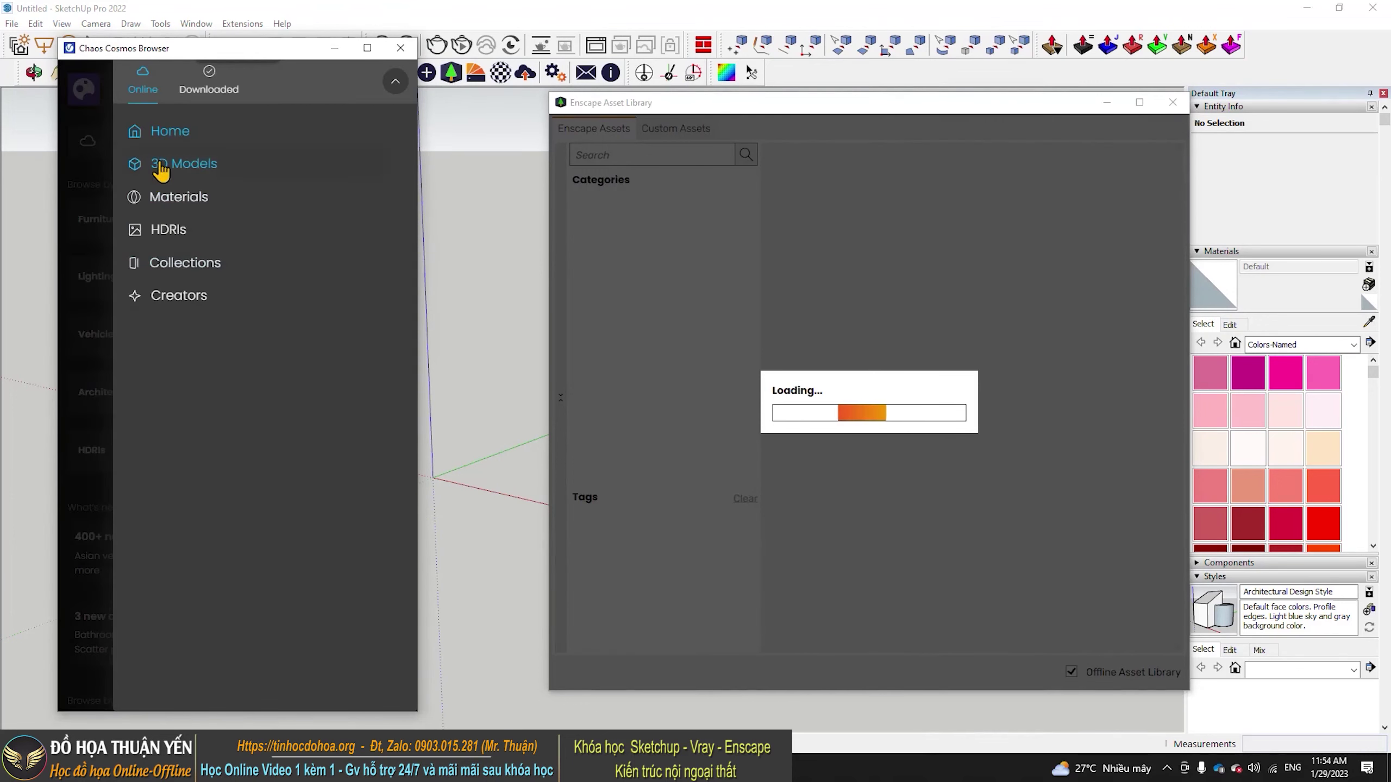
pyautogui.click(207, 303)
pyautogui.click(181, 334)
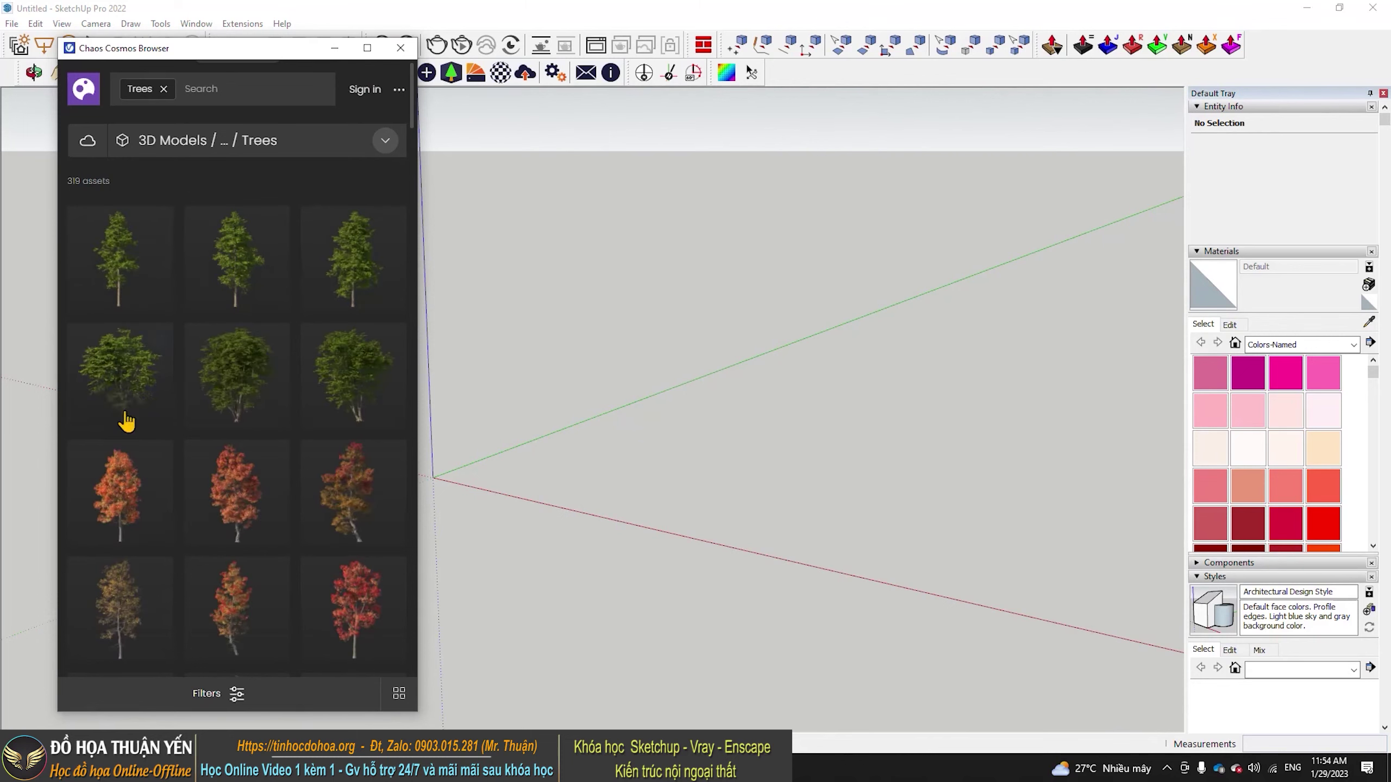
pyautogui.moveTo(234, 370)
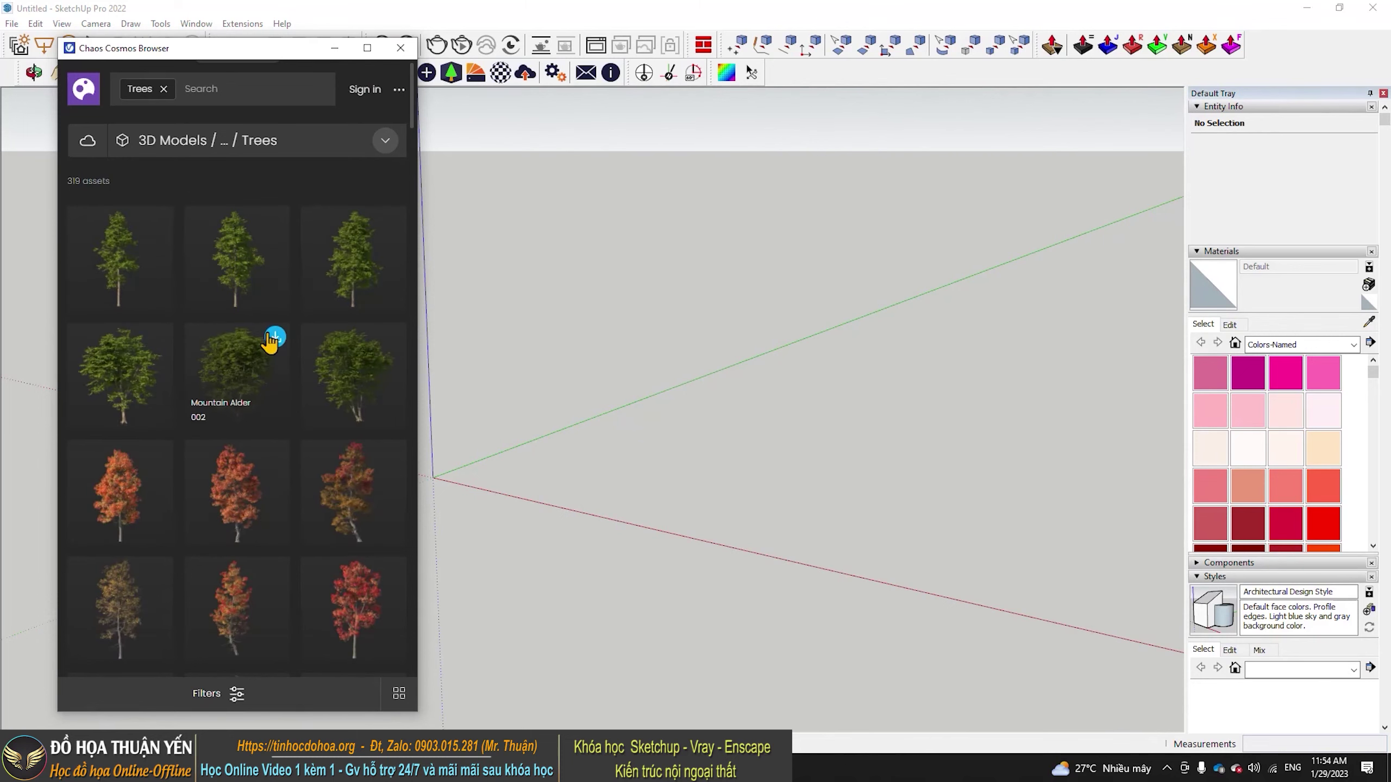
pyautogui.click(276, 338)
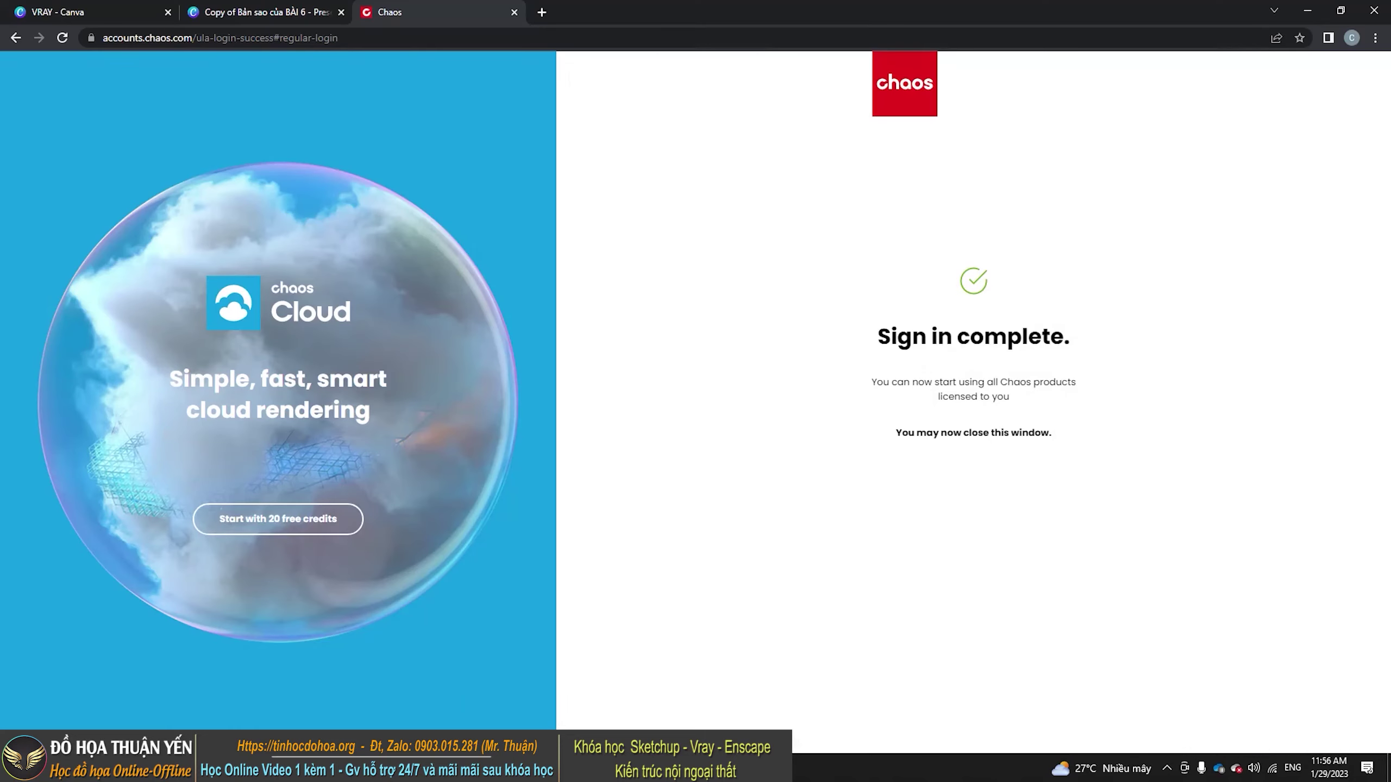
# Return to the Canva presentation and show its third slide, LAUWERK
pyautogui.click(262, 12)
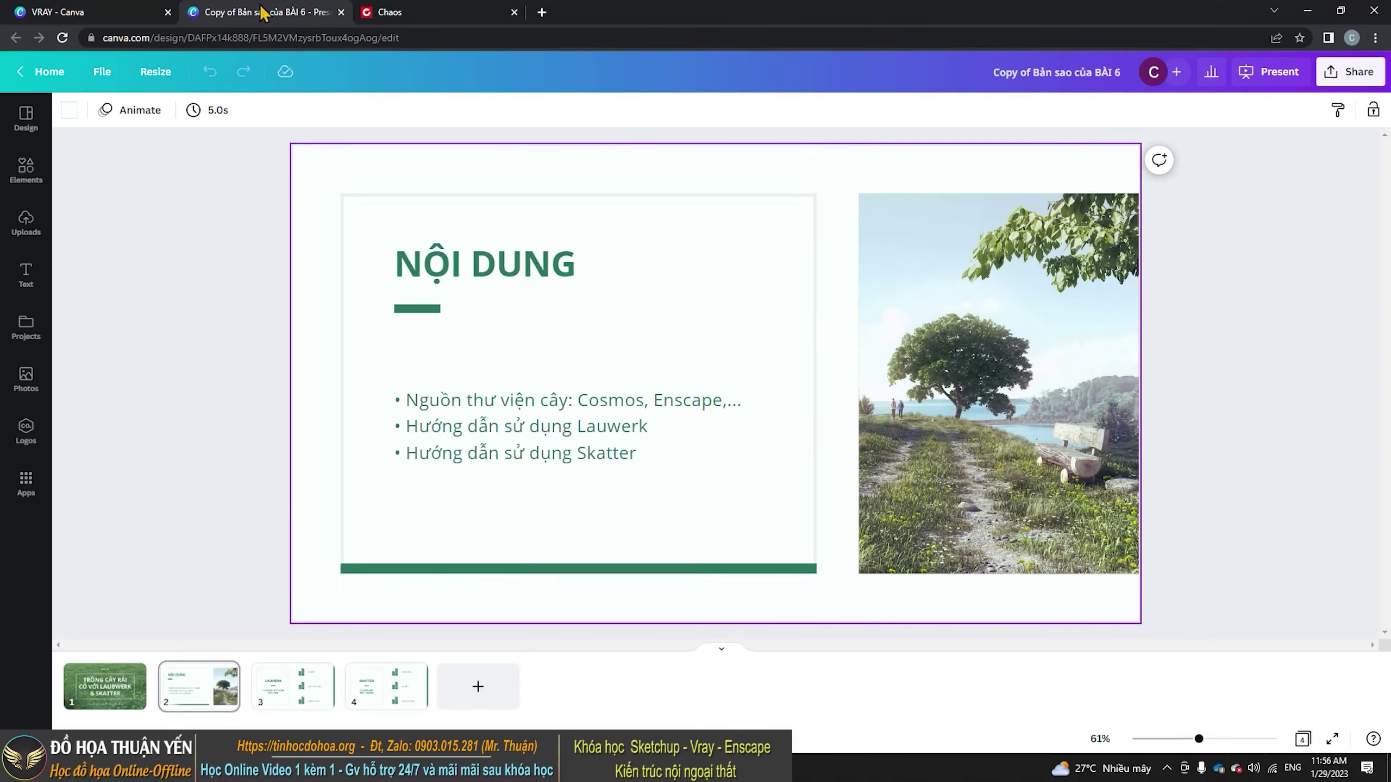
pyautogui.click(283, 707)
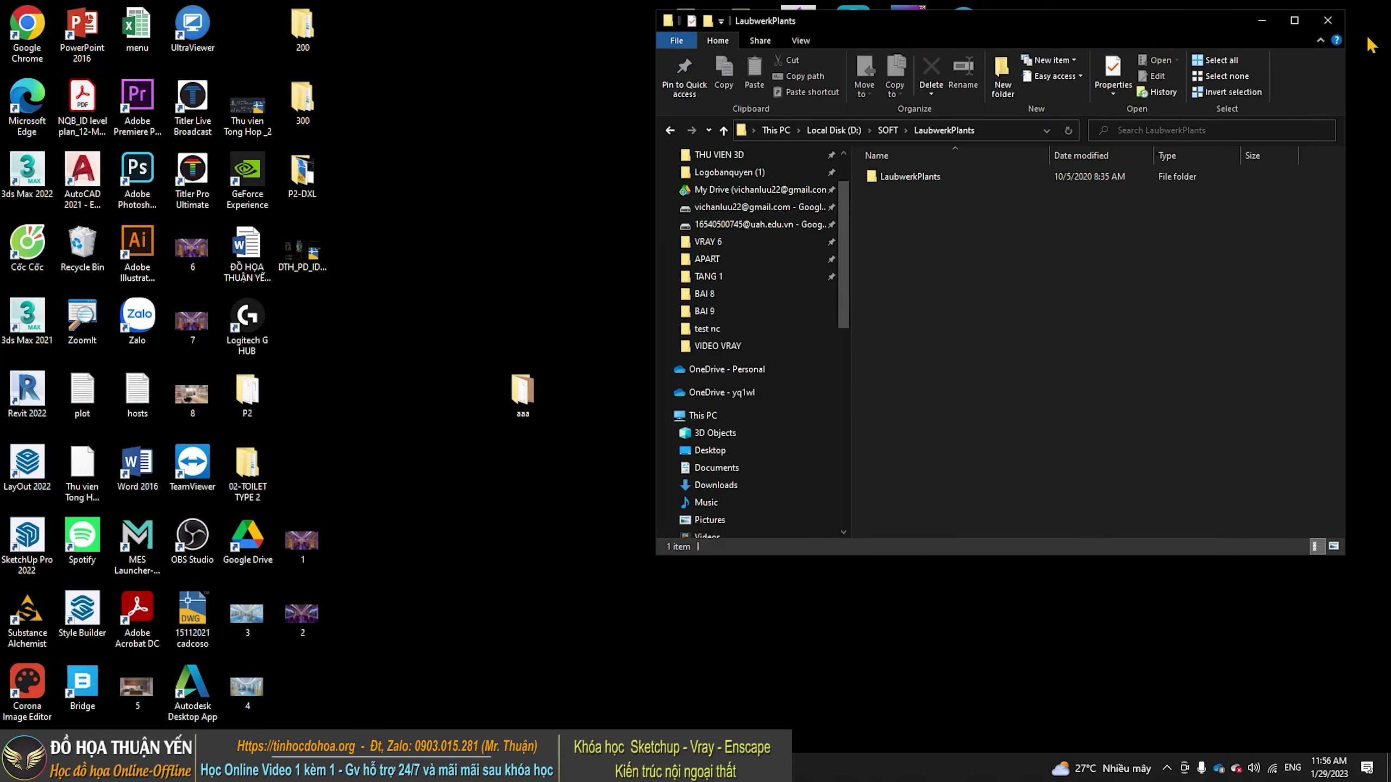
# Open the nested LaubwerkPlants folder and run the Laubwerk setup as administrator
pyautogui.click(1294, 20)
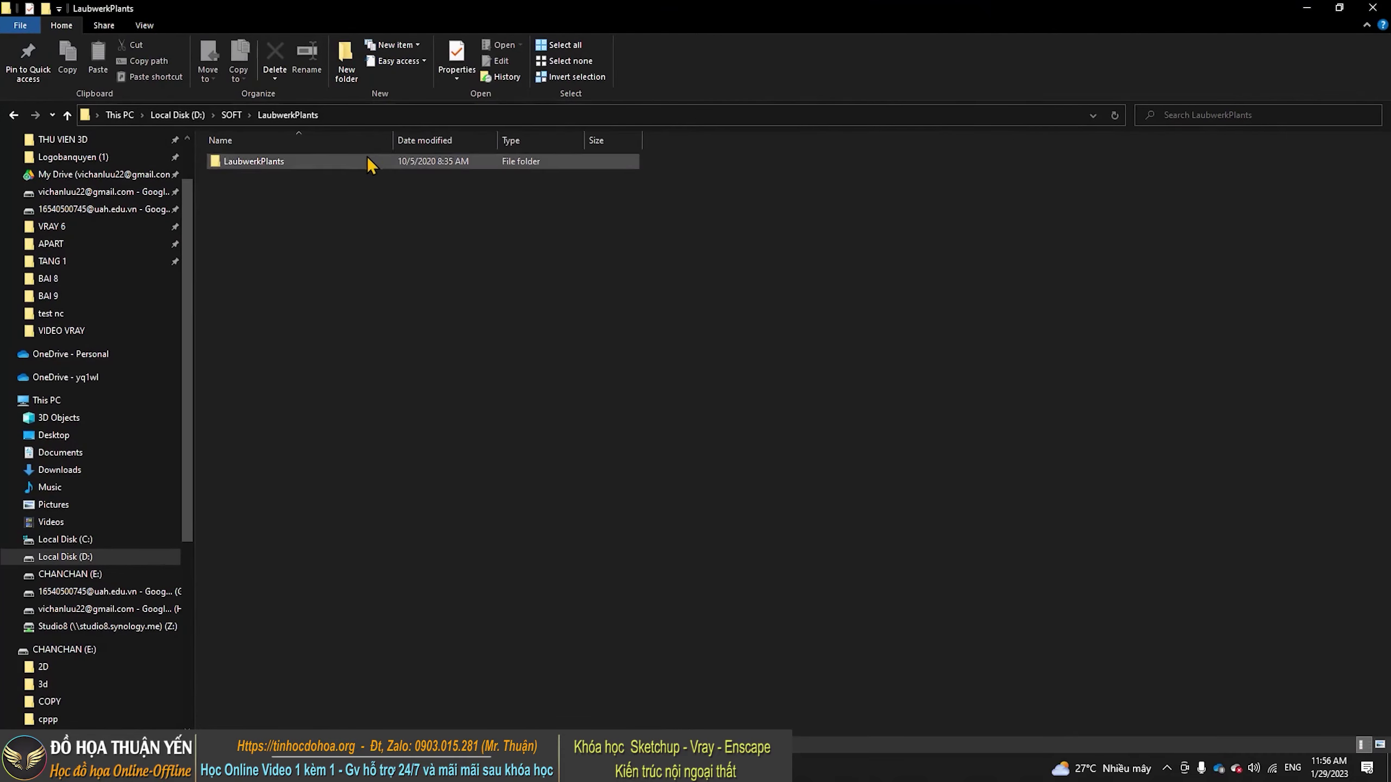
pyautogui.doubleClick(368, 159)
pyautogui.doubleClick(289, 163)
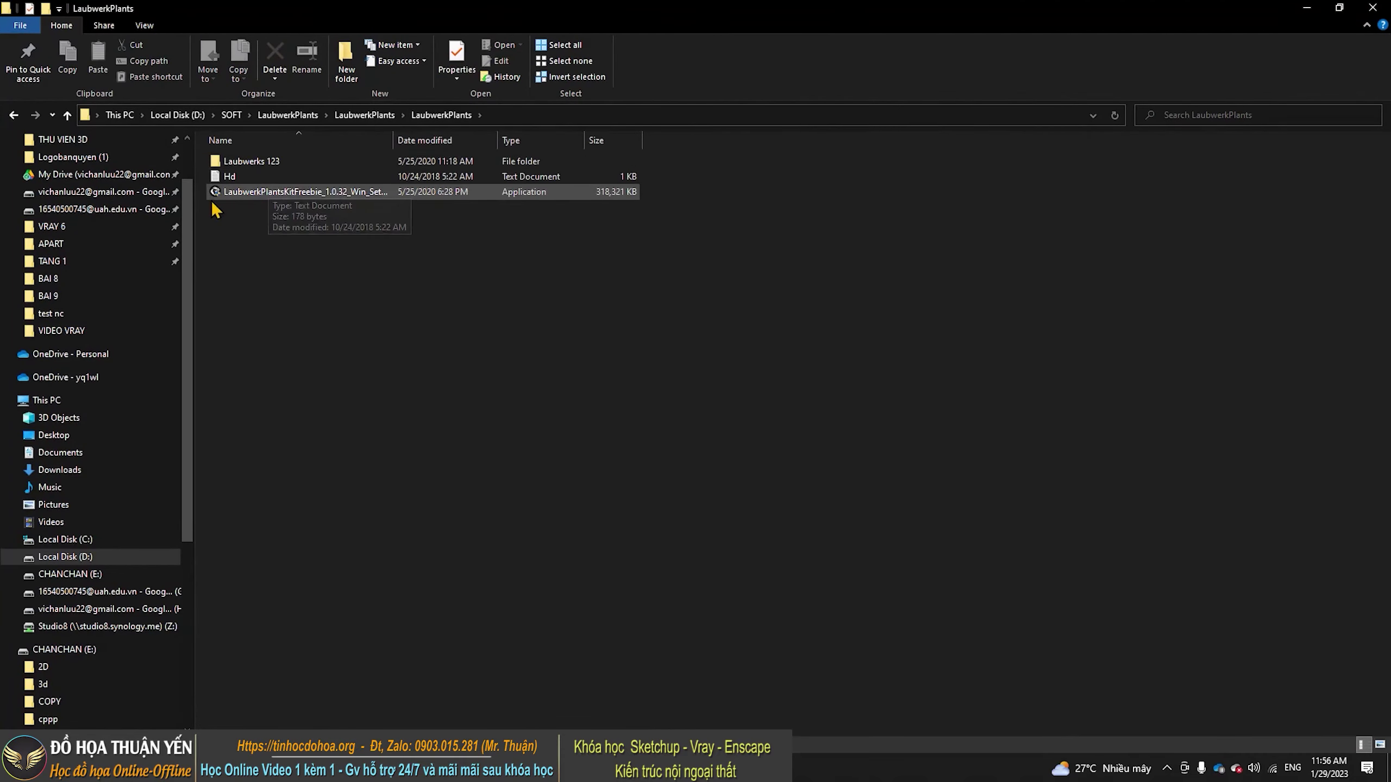
pyautogui.moveTo(195, 200); pyautogui.dragTo(39, 201)
pyautogui.click(141, 197)
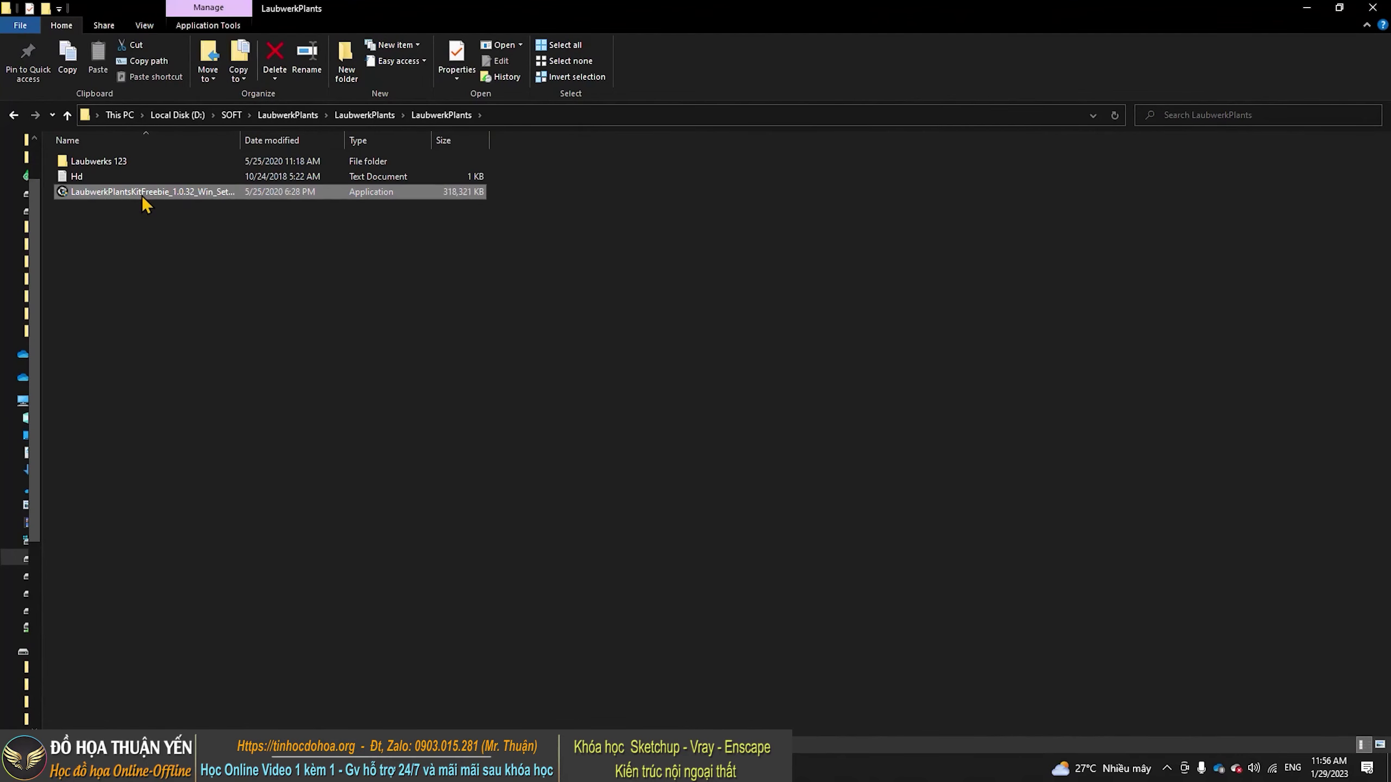
pyautogui.rightClick(142, 199)
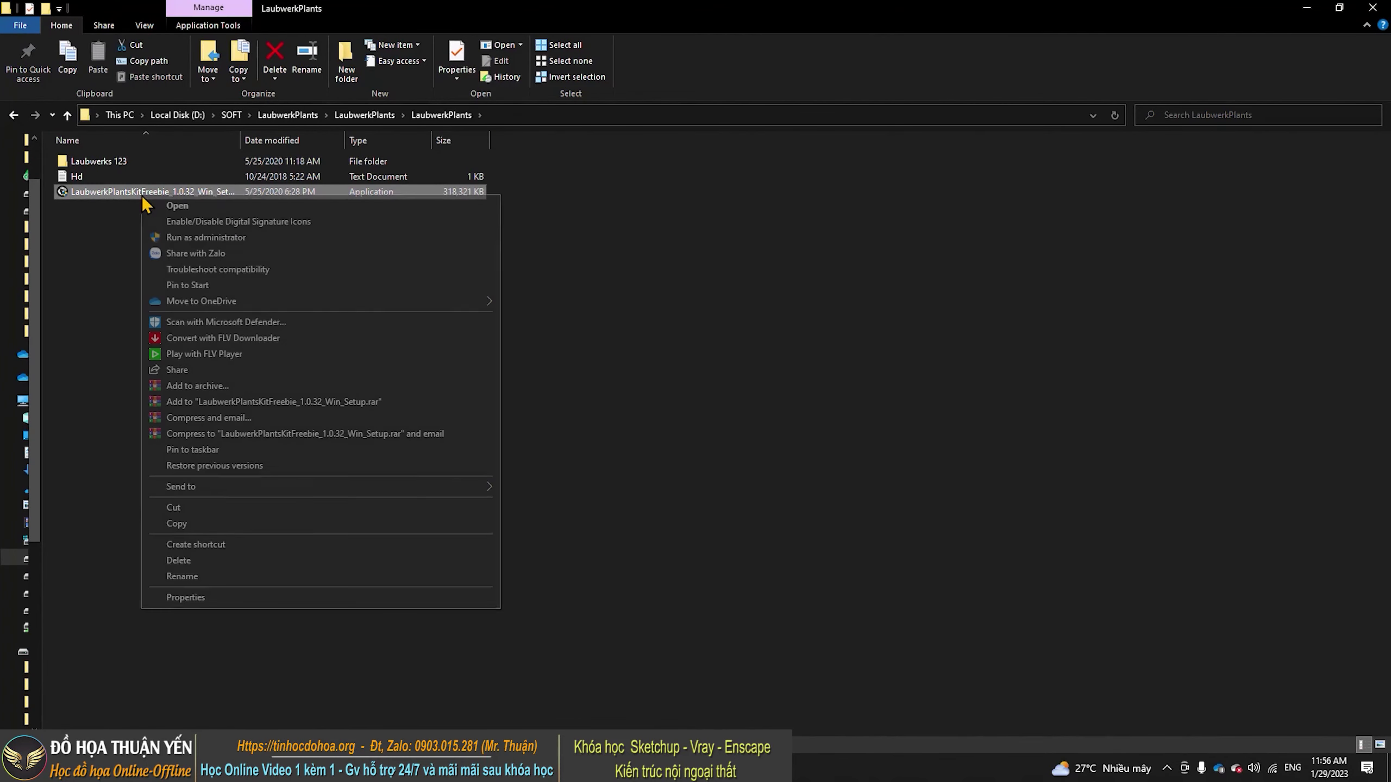
pyautogui.click(170, 238)
# Copy every plant folder from Laubwerks 123's Plants folder
pyautogui.doubleClick(99, 161)
pyautogui.doubleClick(148, 165)
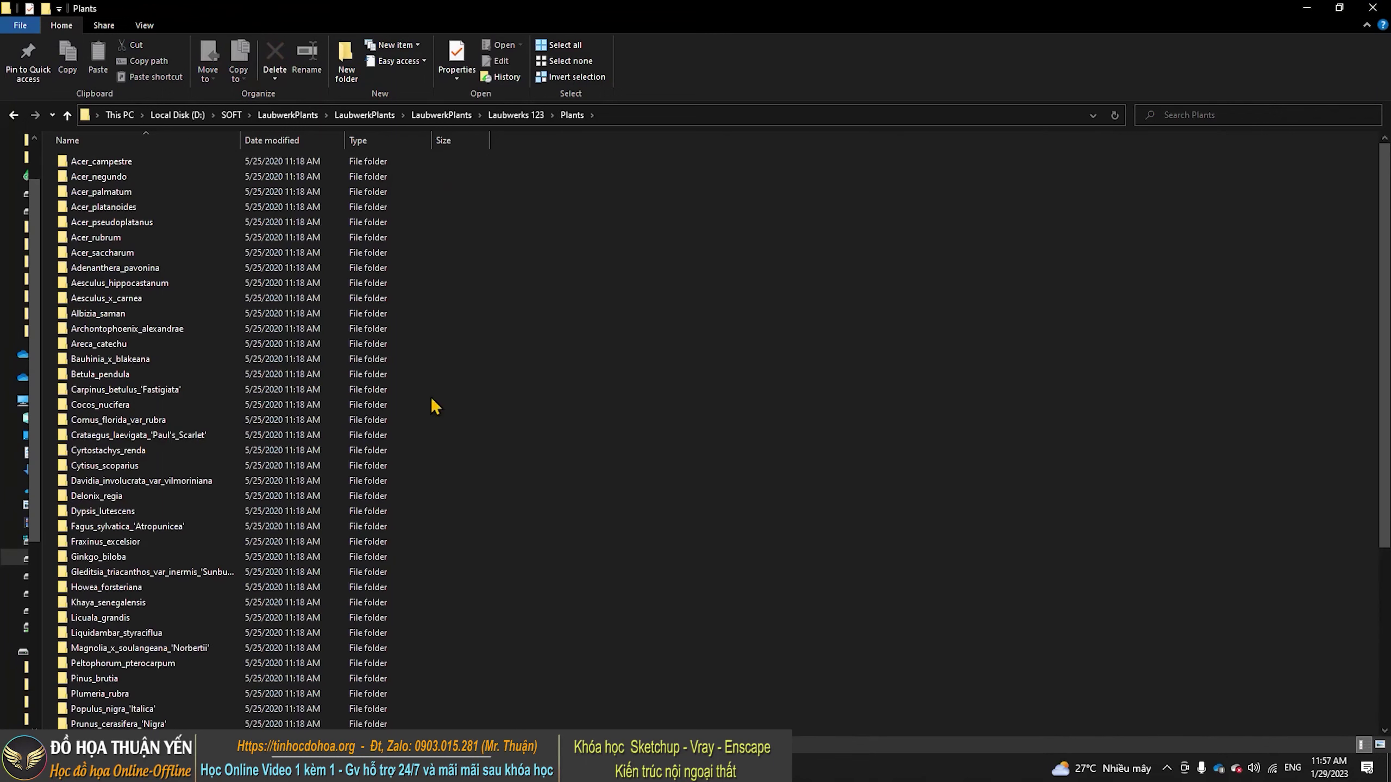
pyautogui.hotkey('ctrl', 'a')
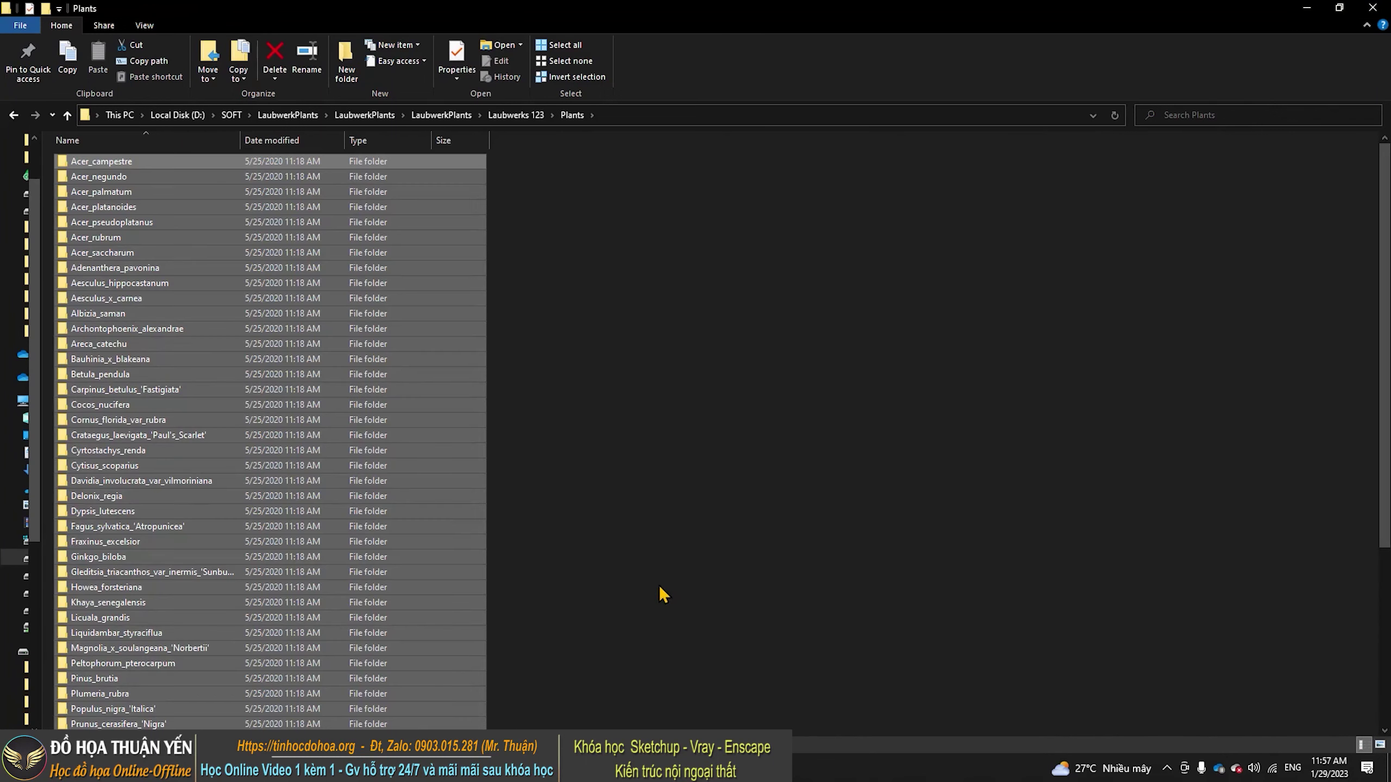
pyautogui.hotkey('ctrl', 'c')
pyautogui.click(652, 768)
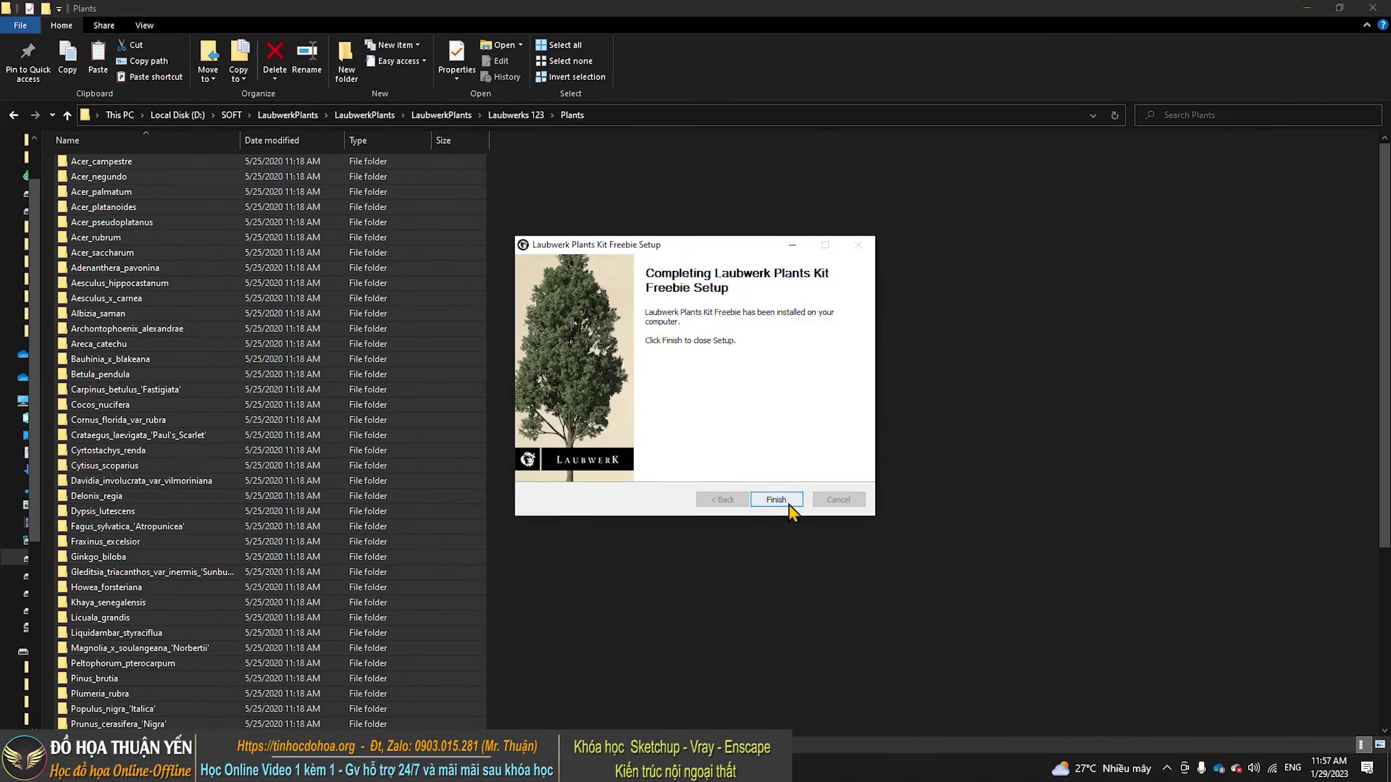
# Finish the Laubwerk setup and return to the LaubwerkPlants folder
pyautogui.click(789, 505)
pyautogui.click(384, 118)
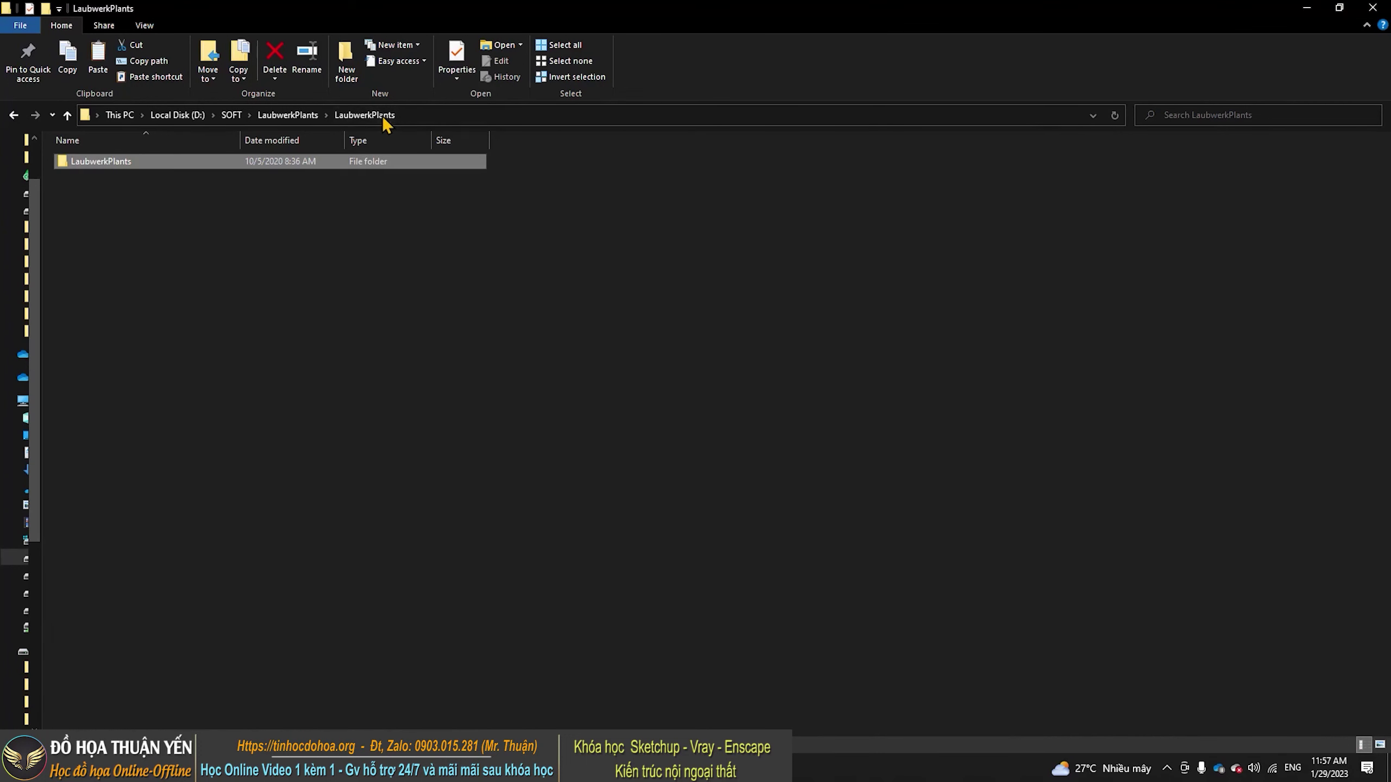
pyautogui.doubleClick(122, 161)
pyautogui.click(107, 192)
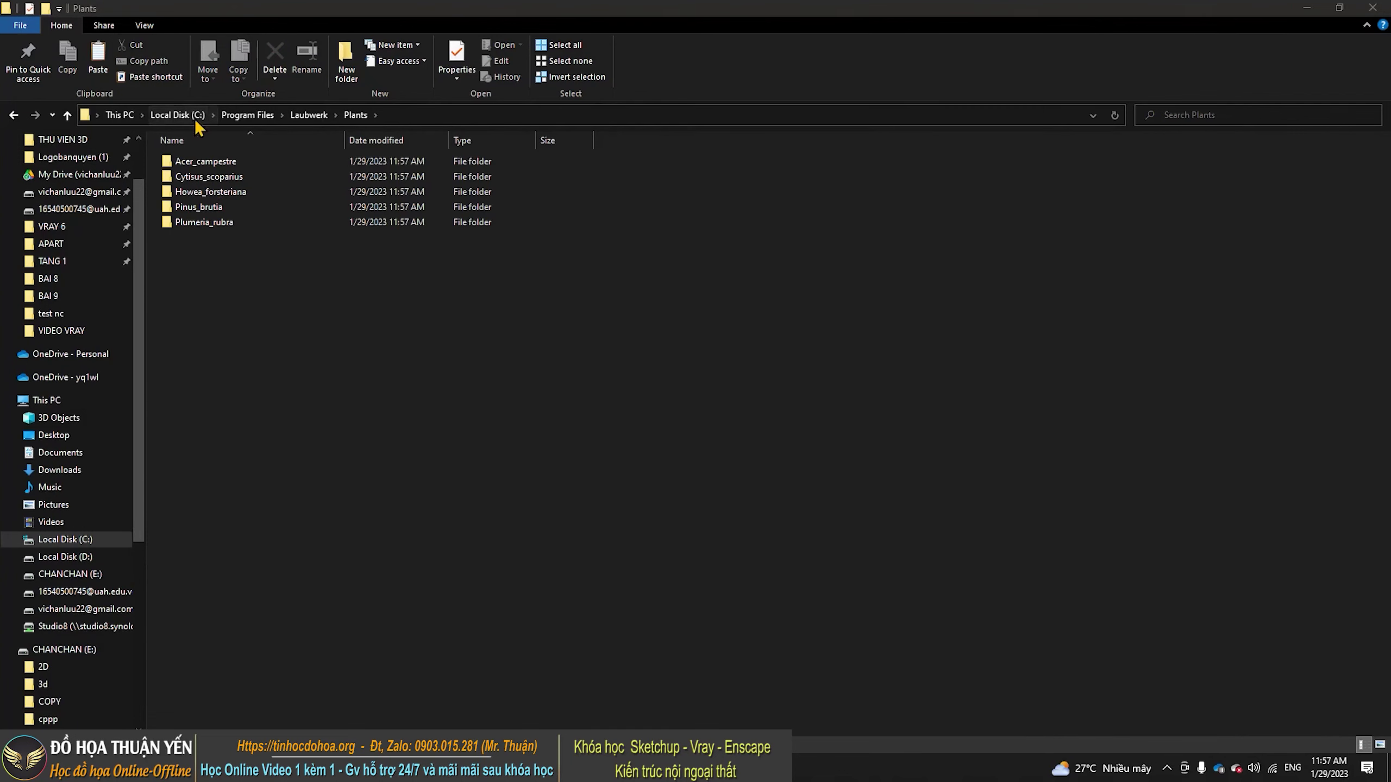
# Paste the plant folders into Program Files\Laubwerk\Plants, merging all conflicting folders
pyautogui.click(405, 438)
pyautogui.hotkey('ctrl', 'v')
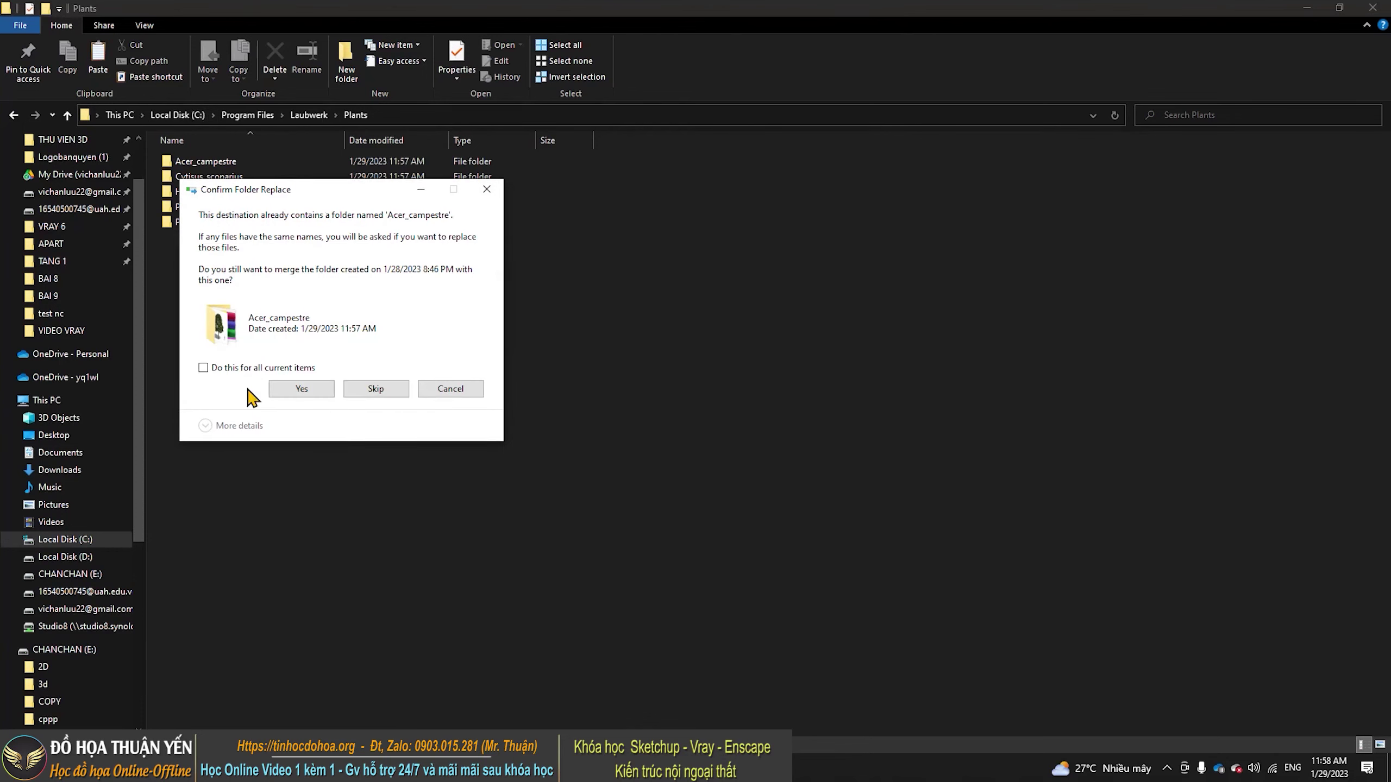
pyautogui.click(203, 368)
pyautogui.click(301, 389)
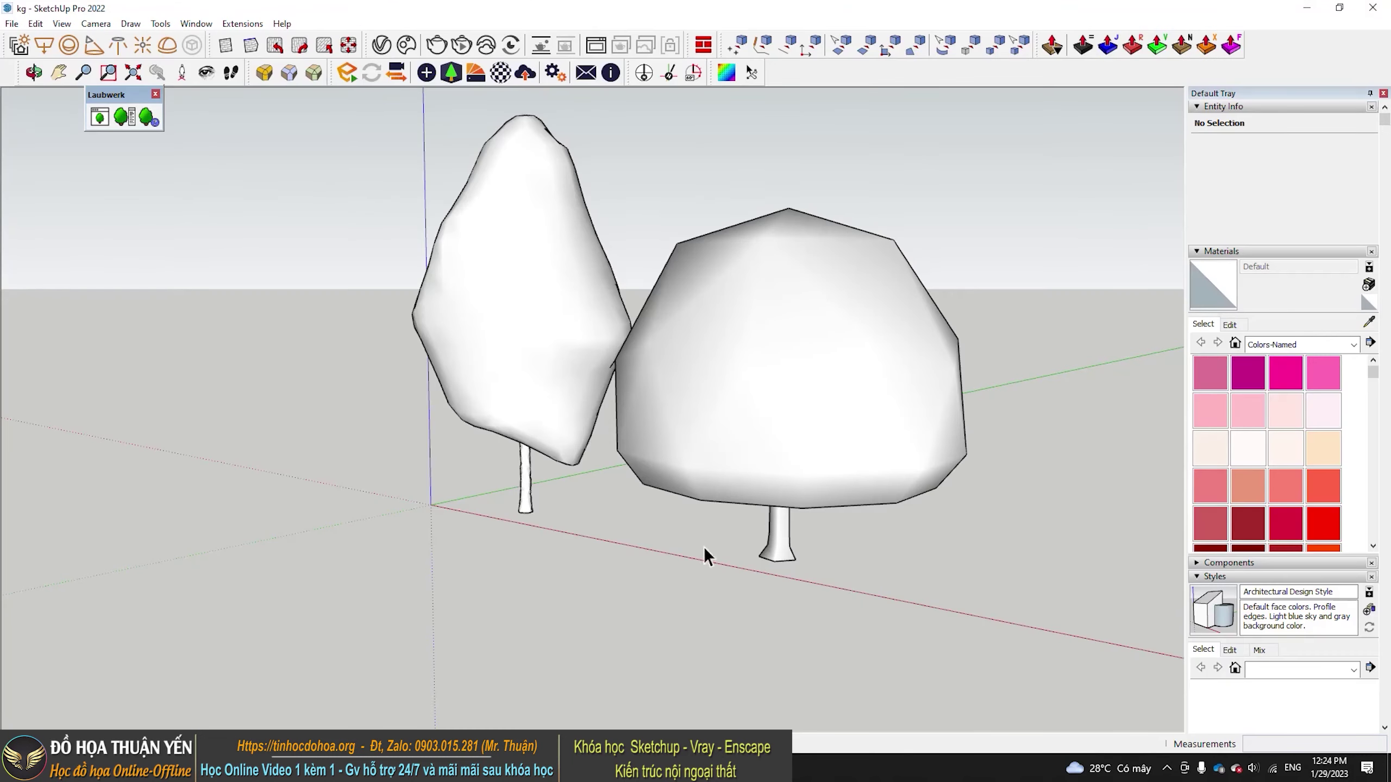
# Dock the Laubwerk toolbar alongside the other toolbars and close its help
pyautogui.moveTo(112, 99)
pyautogui.mouseDown()
pyautogui.moveTo(630, 215)
pyautogui.moveTo(929, 239)
pyautogui.moveTo(848, 87)
pyautogui.moveTo(817, 99)
pyautogui.moveTo(820, 83)
pyautogui.mouseUp()
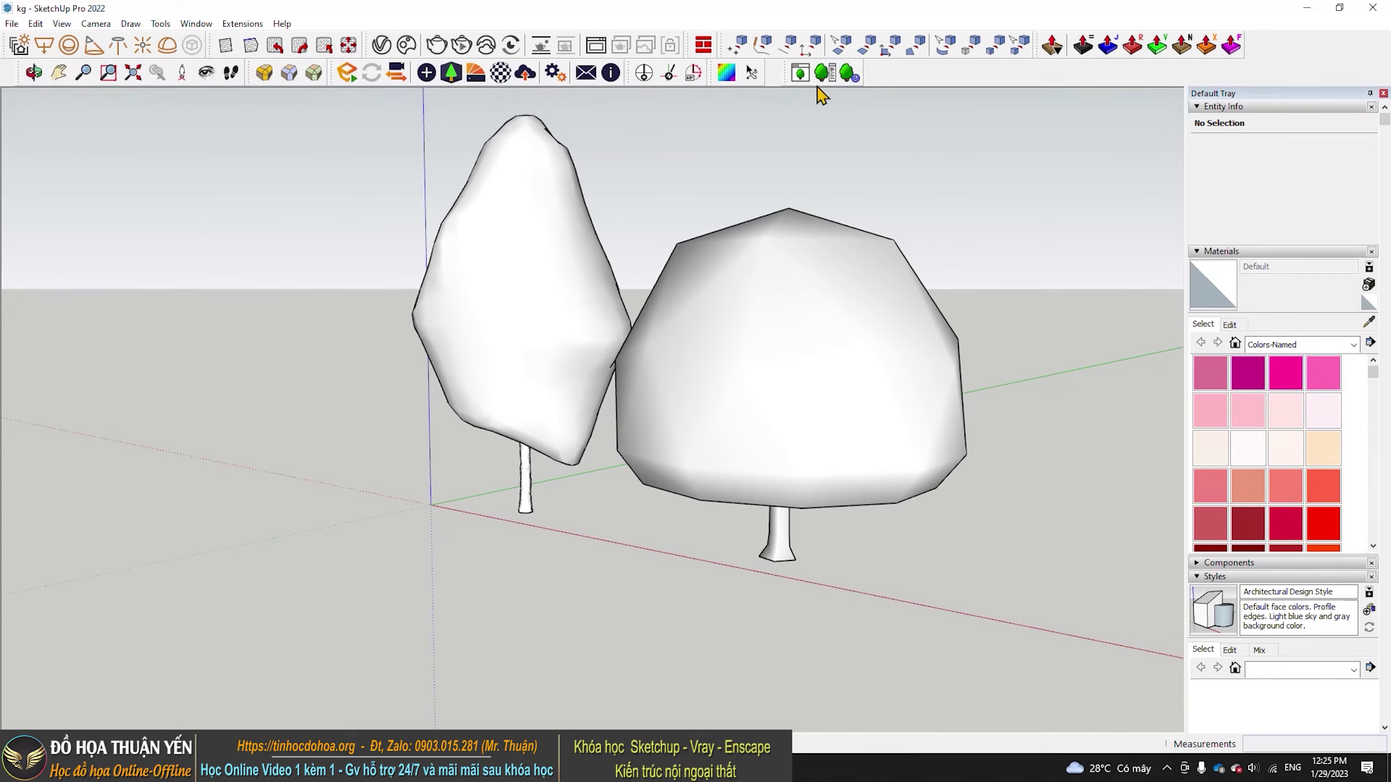
pyautogui.click(850, 72)
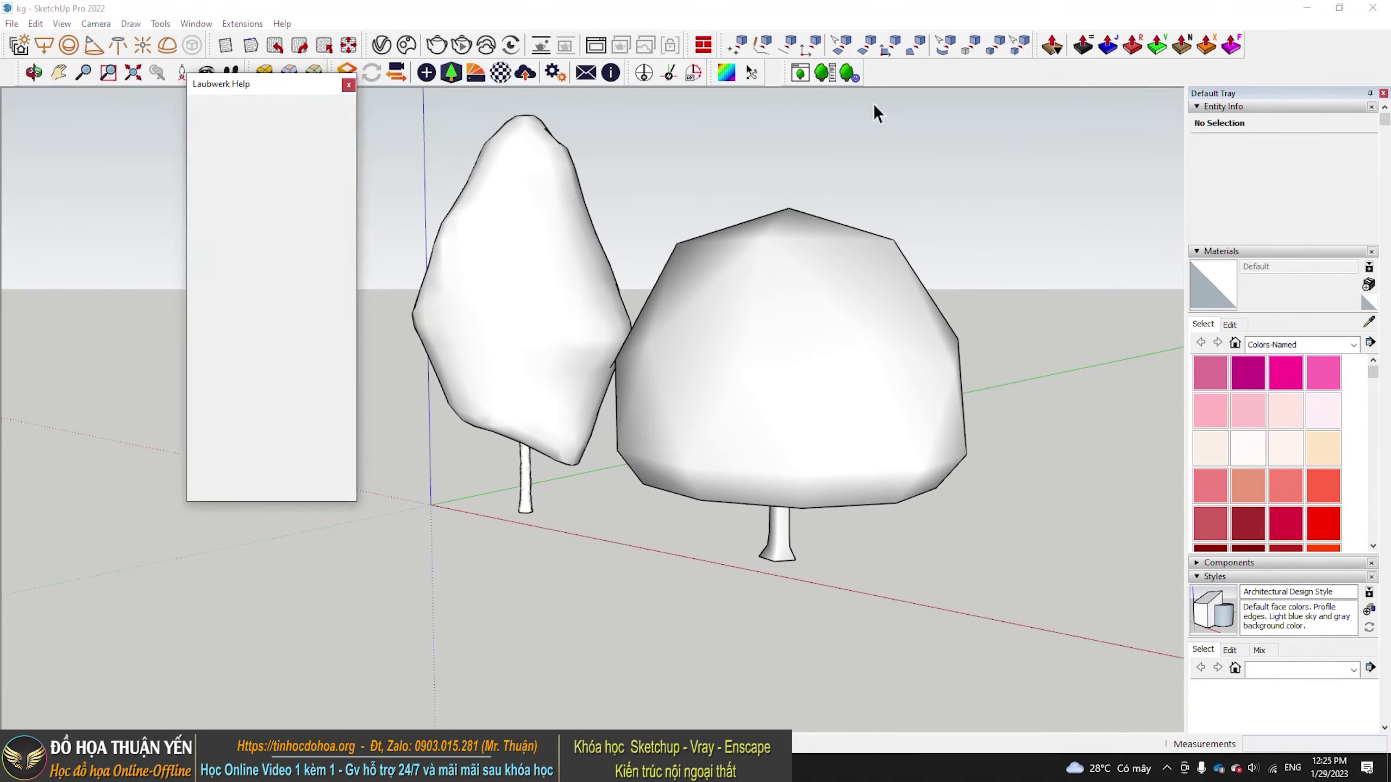
pyautogui.click(348, 84)
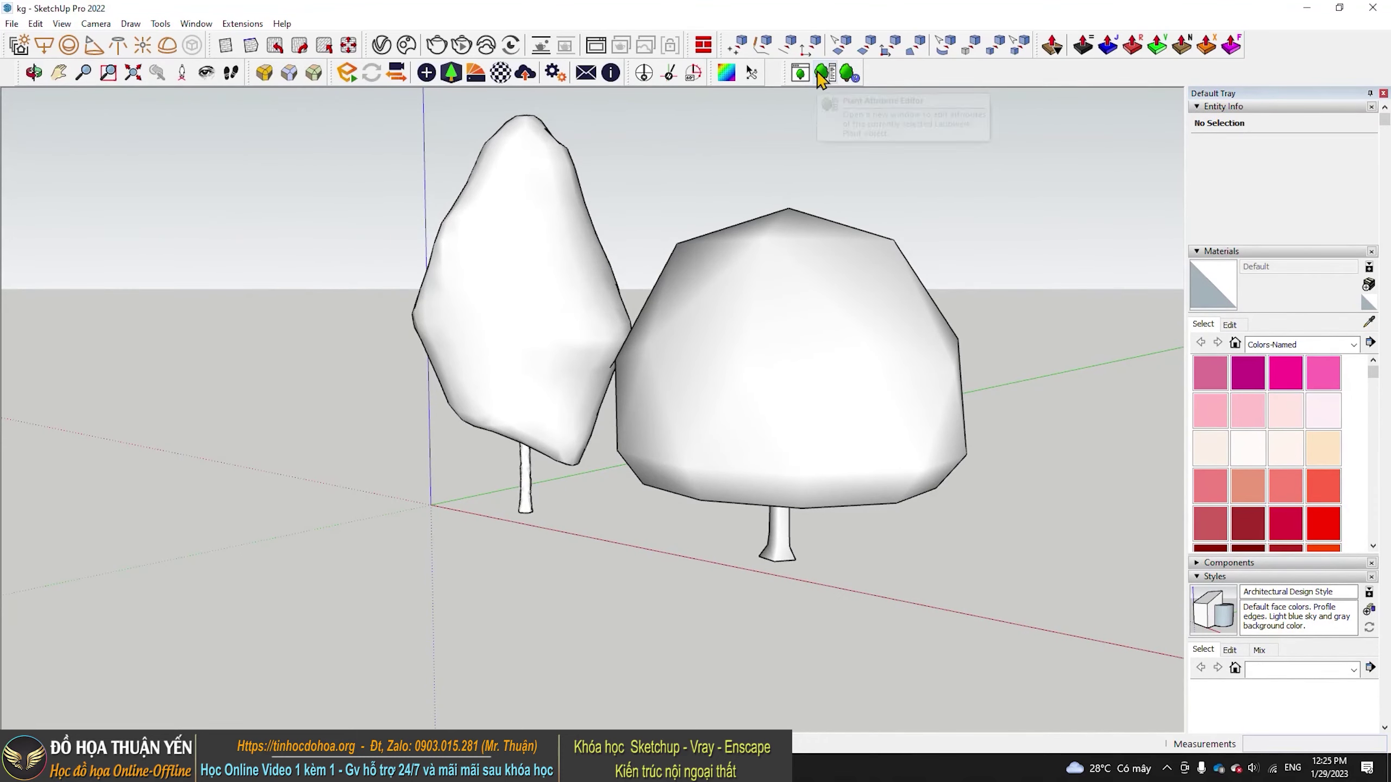
# Pick the Hedge maple from the Laubwerk plant library and place it in the model
pyautogui.click(798, 85)
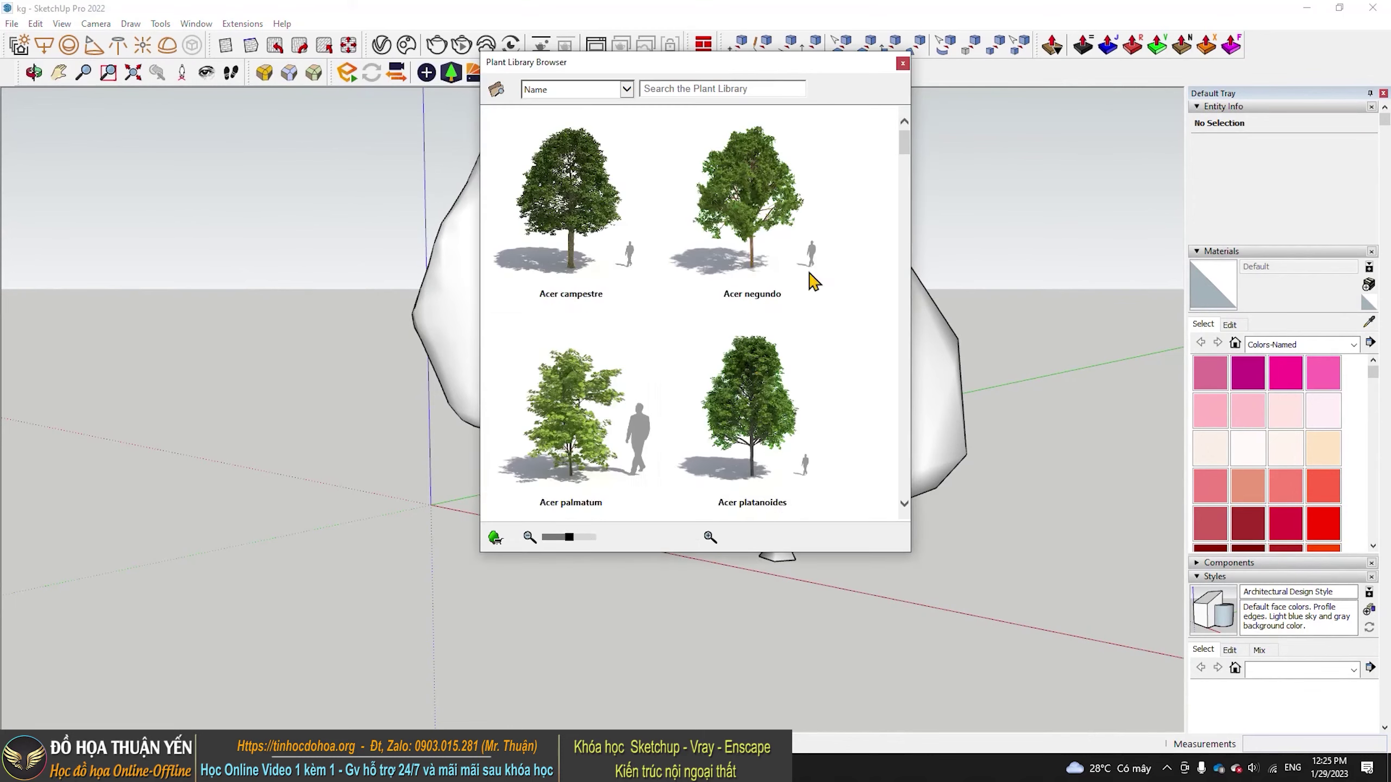
pyautogui.scroll(-5, 642, 326)
pyautogui.scroll(-3, 643, 326)
pyautogui.scroll(-5, 642, 326)
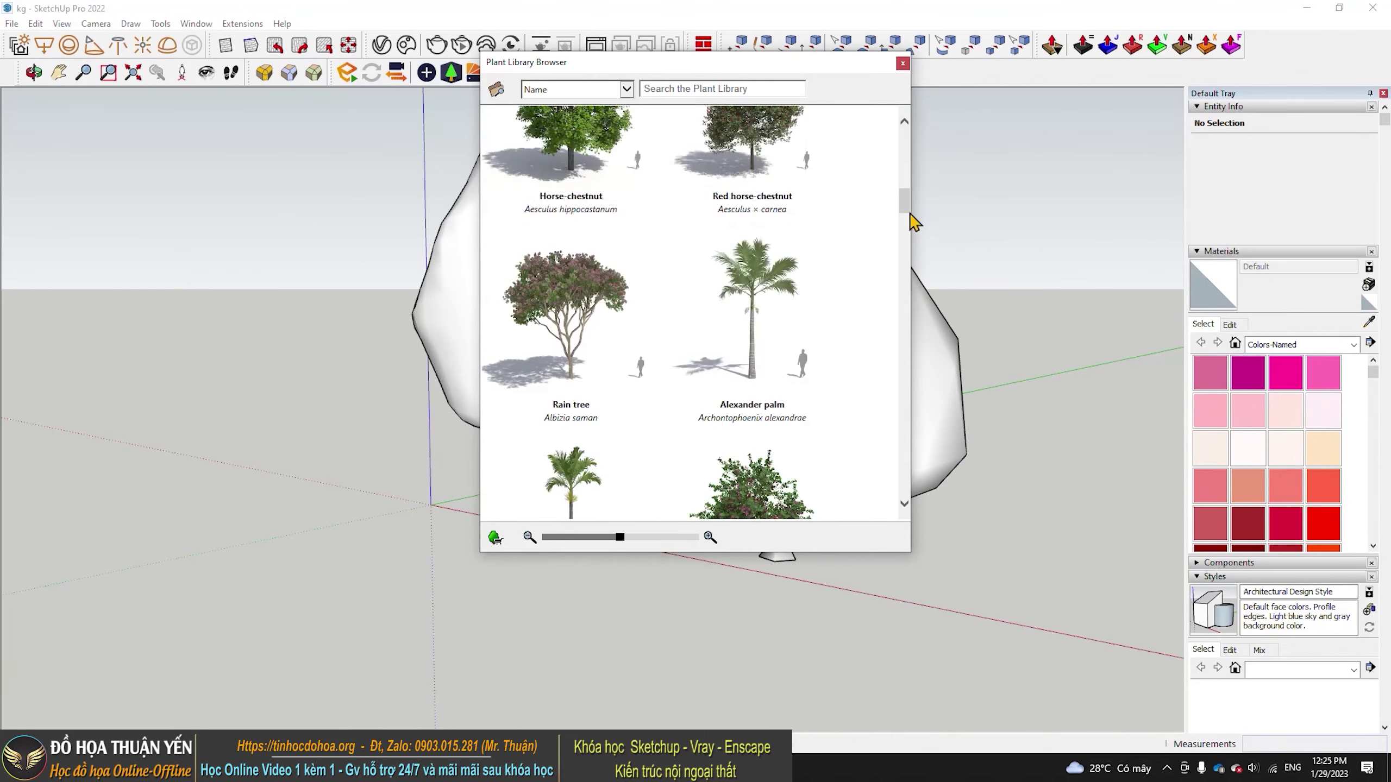
pyautogui.moveTo(904, 218)
pyautogui.mouseDown()
pyautogui.moveTo(885, 478)
pyautogui.moveTo(868, 52)
pyautogui.mouseUp()
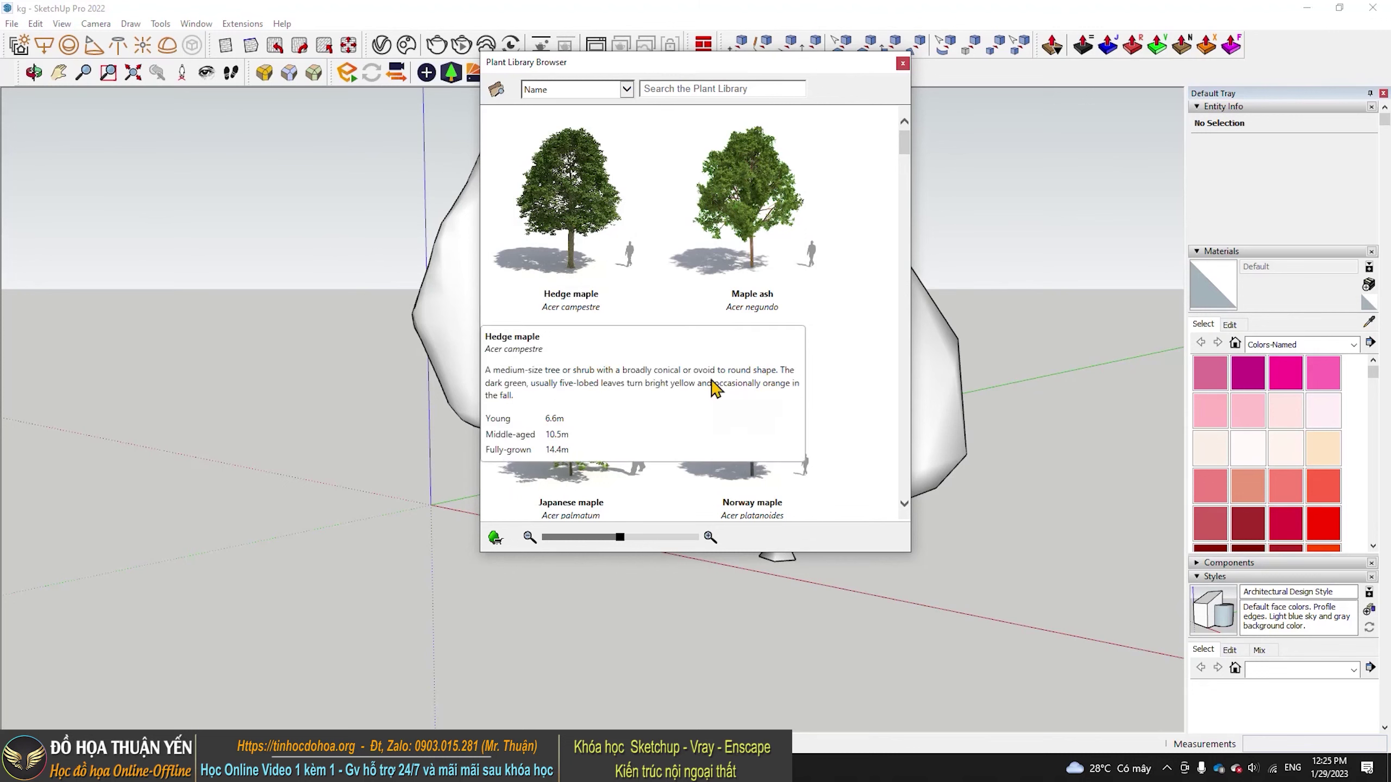
pyautogui.click(611, 211)
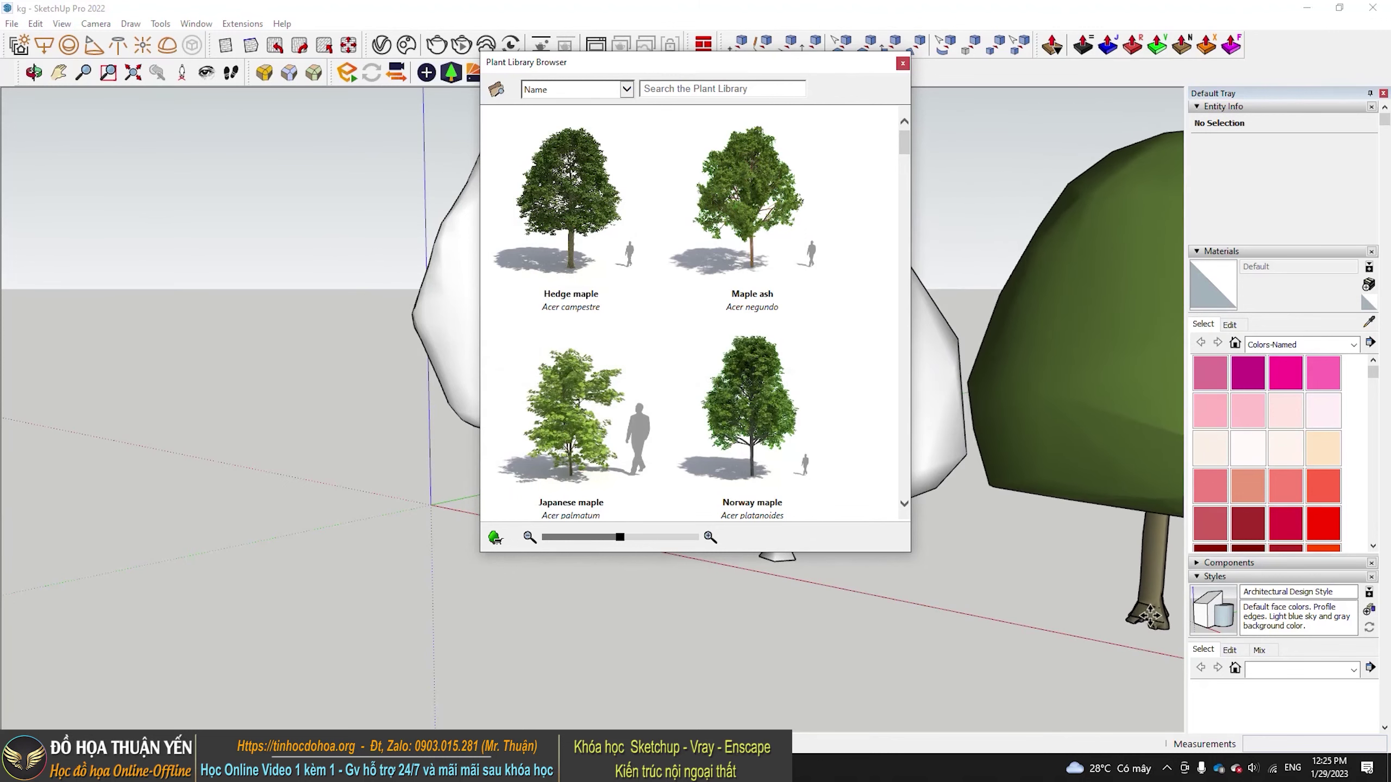
pyautogui.scroll(-3, 618, 460)
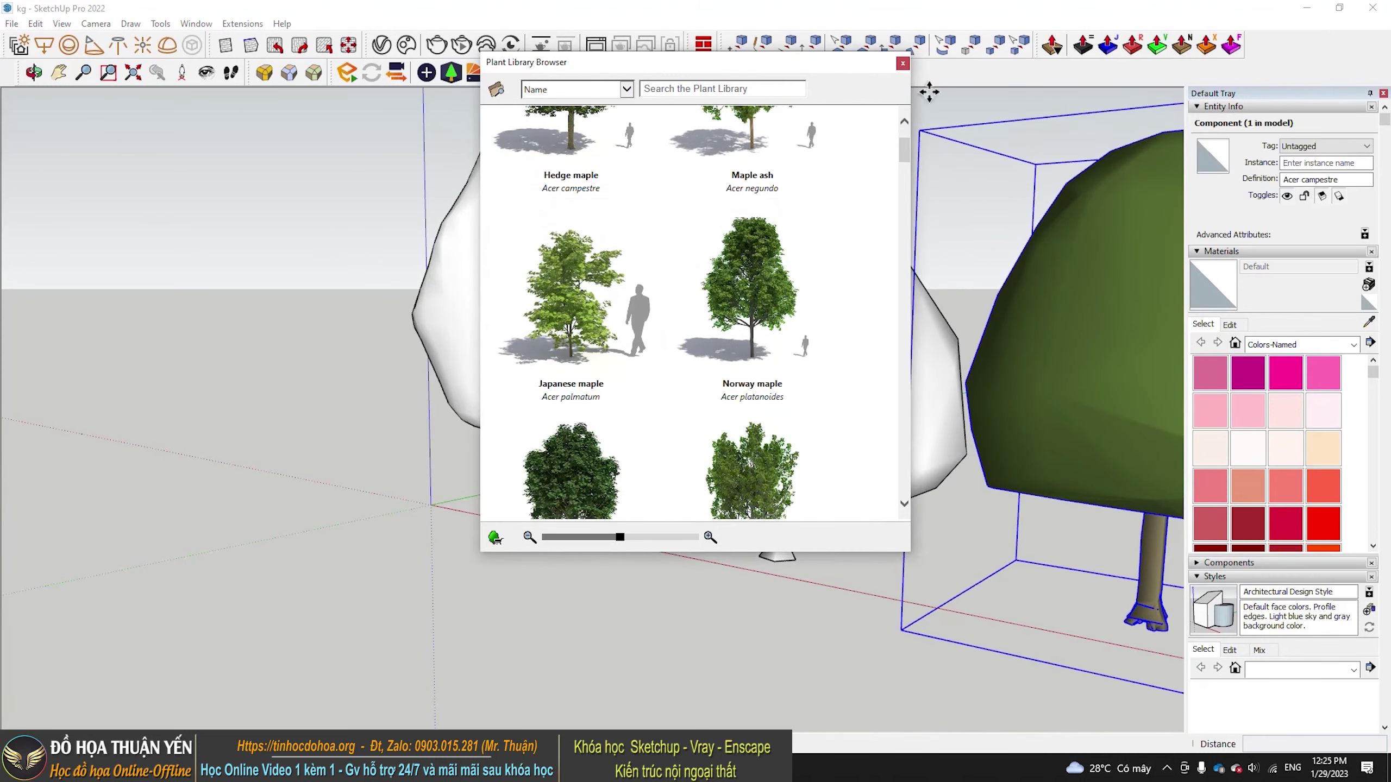
pyautogui.click(903, 64)
# Frame all three trees and preview them in a V-Ray render
pyautogui.moveTo(273, 307); pyautogui.dragTo(543, 366, button='middle')
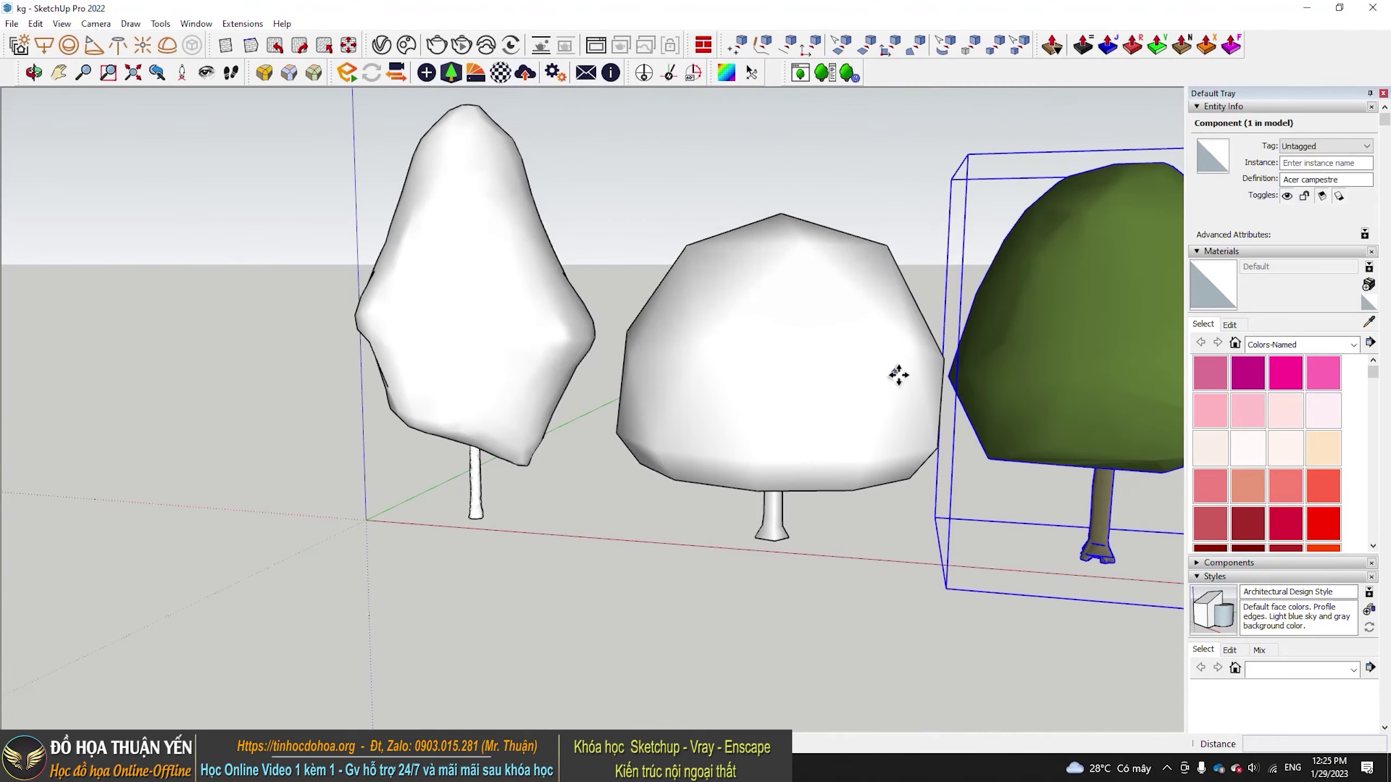
pyautogui.moveTo(963, 373)
pyautogui.mouseDown(button='middle')
pyautogui.moveTo(745, 404)
pyautogui.moveTo(931, 412)
pyautogui.mouseUp(button='middle')
pyautogui.rightClick(930, 412)
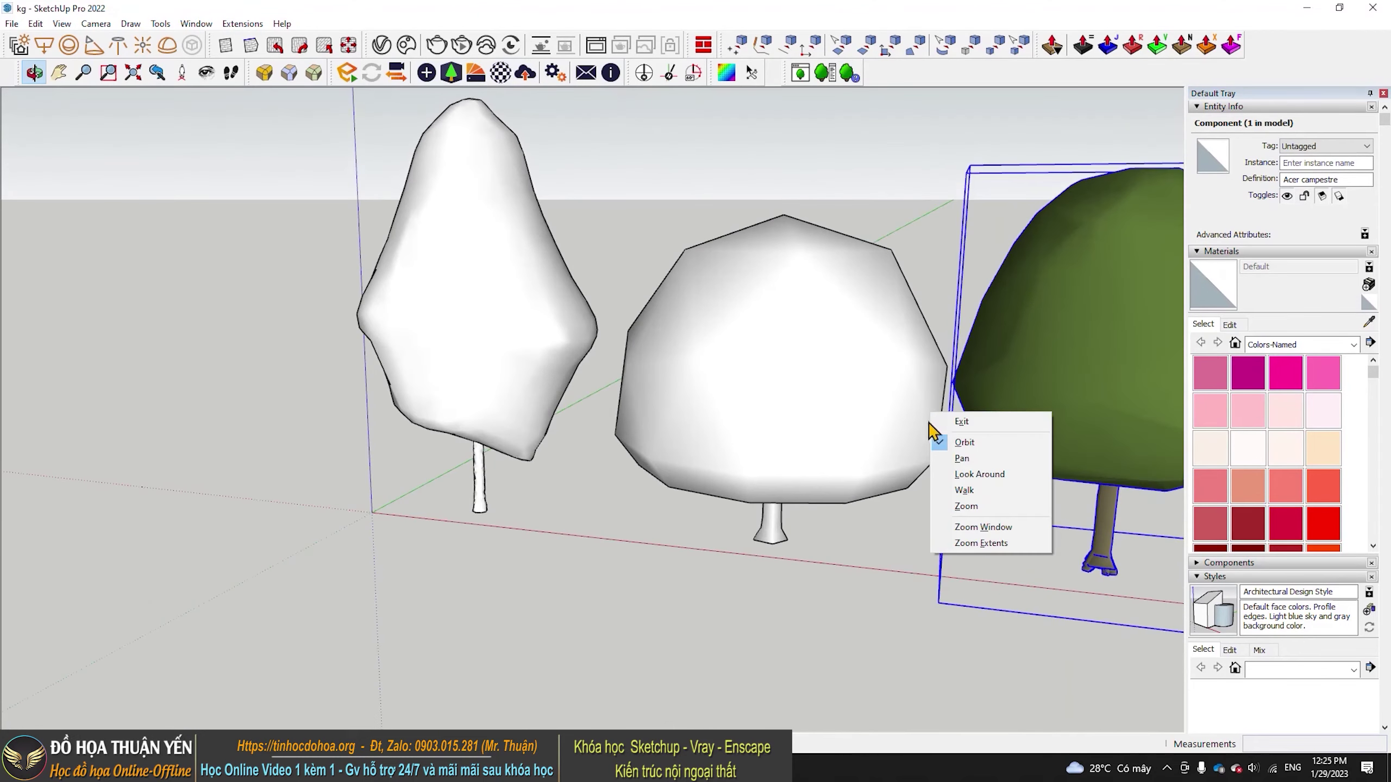
pyautogui.click(734, 587)
pyautogui.press('space')
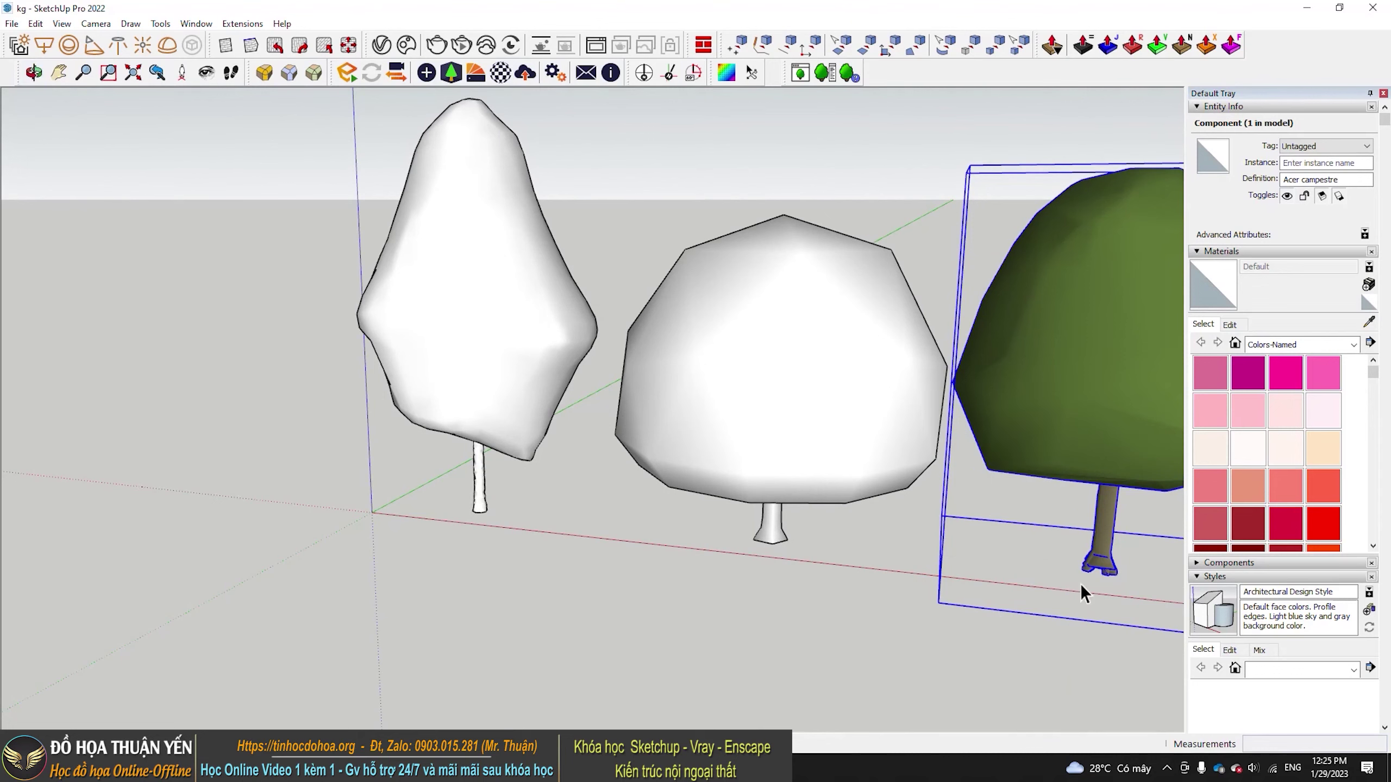
pyautogui.hotkey('shift', 'z')
pyautogui.moveTo(200, 582); pyautogui.dragTo(636, 304, button='middle')
pyautogui.scroll(2, 665, 379)
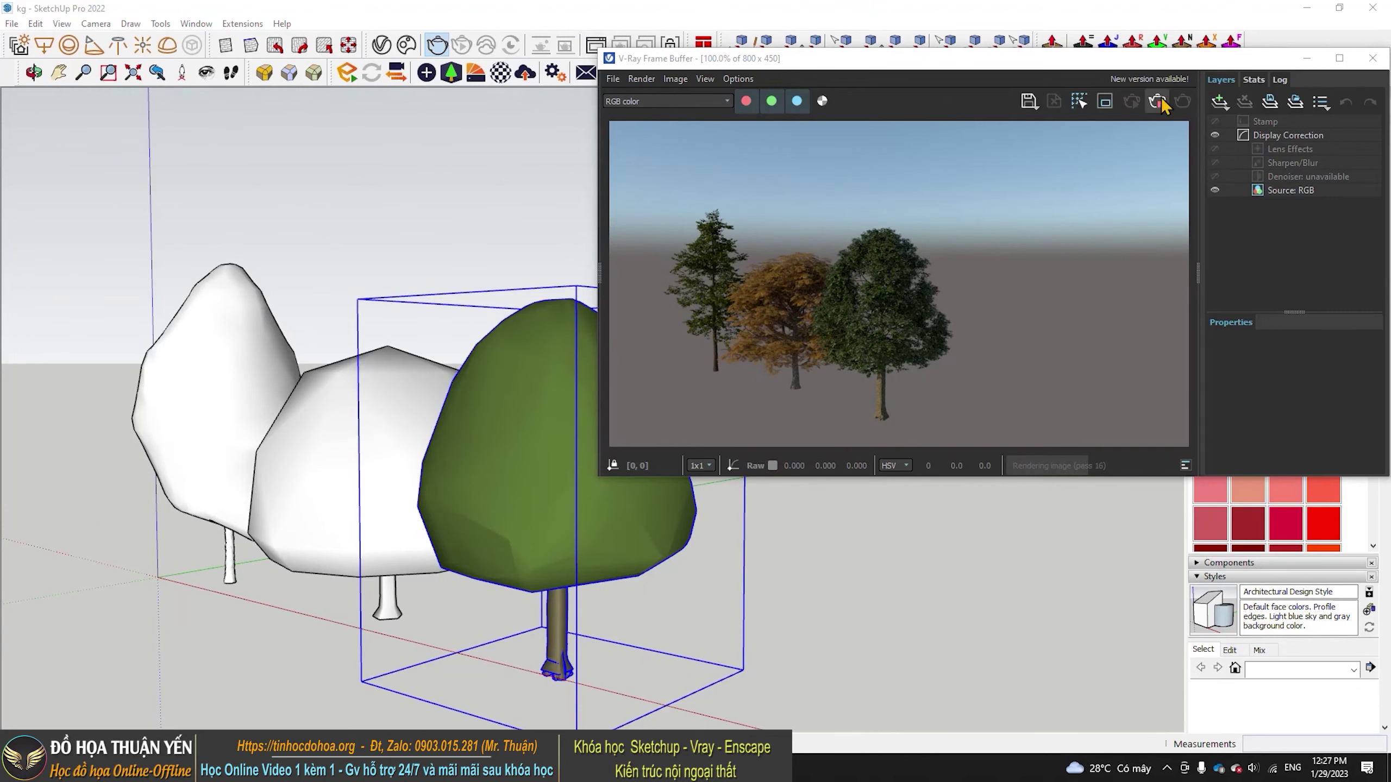
pyautogui.hotkey('alt', 'F4')
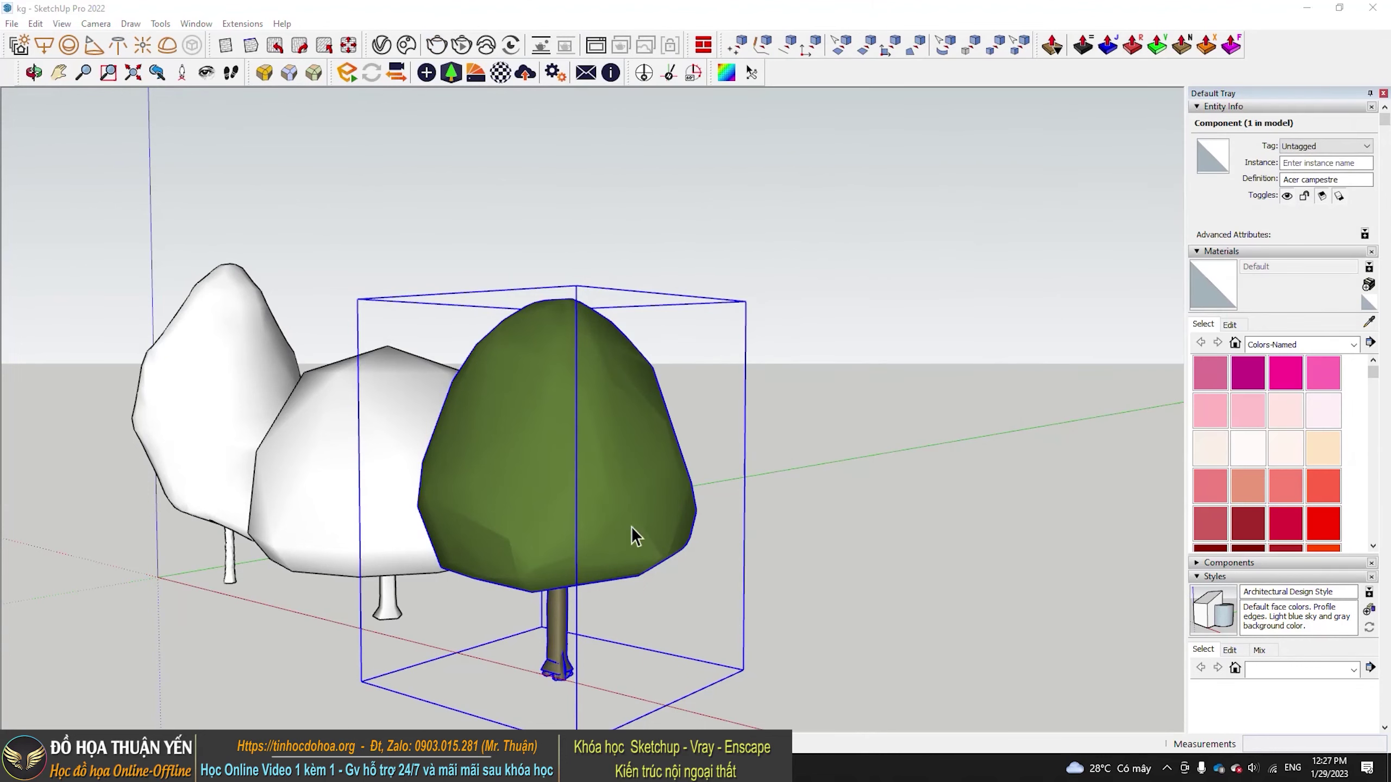
# Select the Hedge maple in the Plant Attribute Editor and set its model to Variant 3 Young
pyautogui.click(1013, 391)
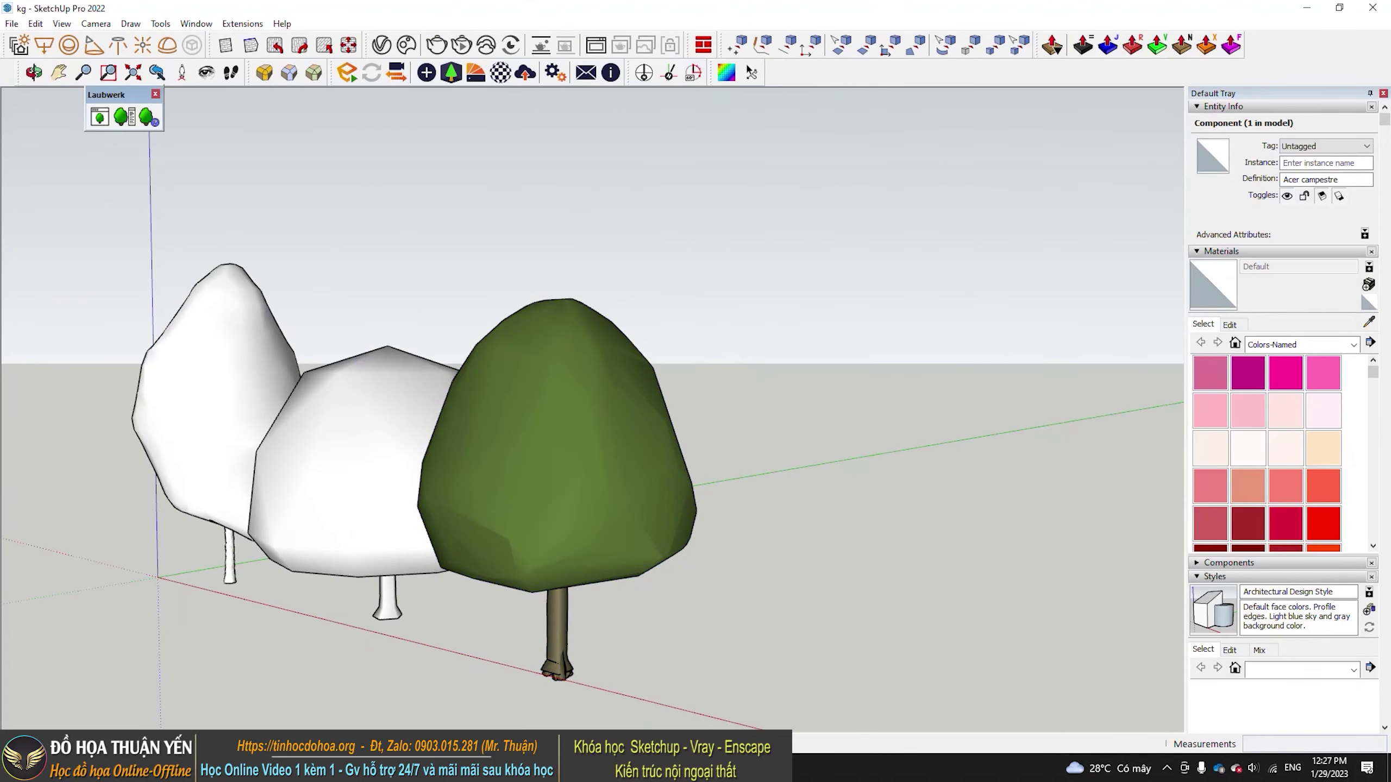
pyautogui.click(123, 124)
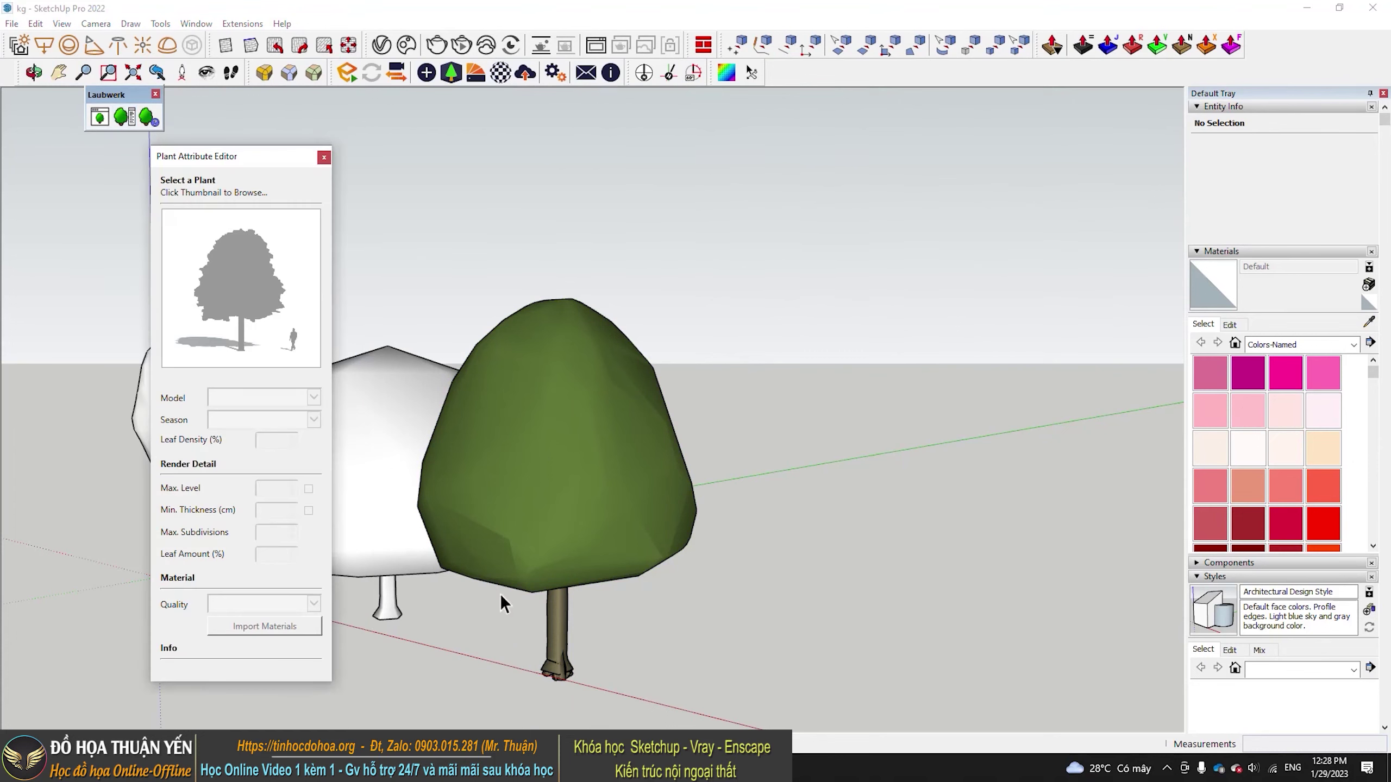
pyautogui.click(584, 512)
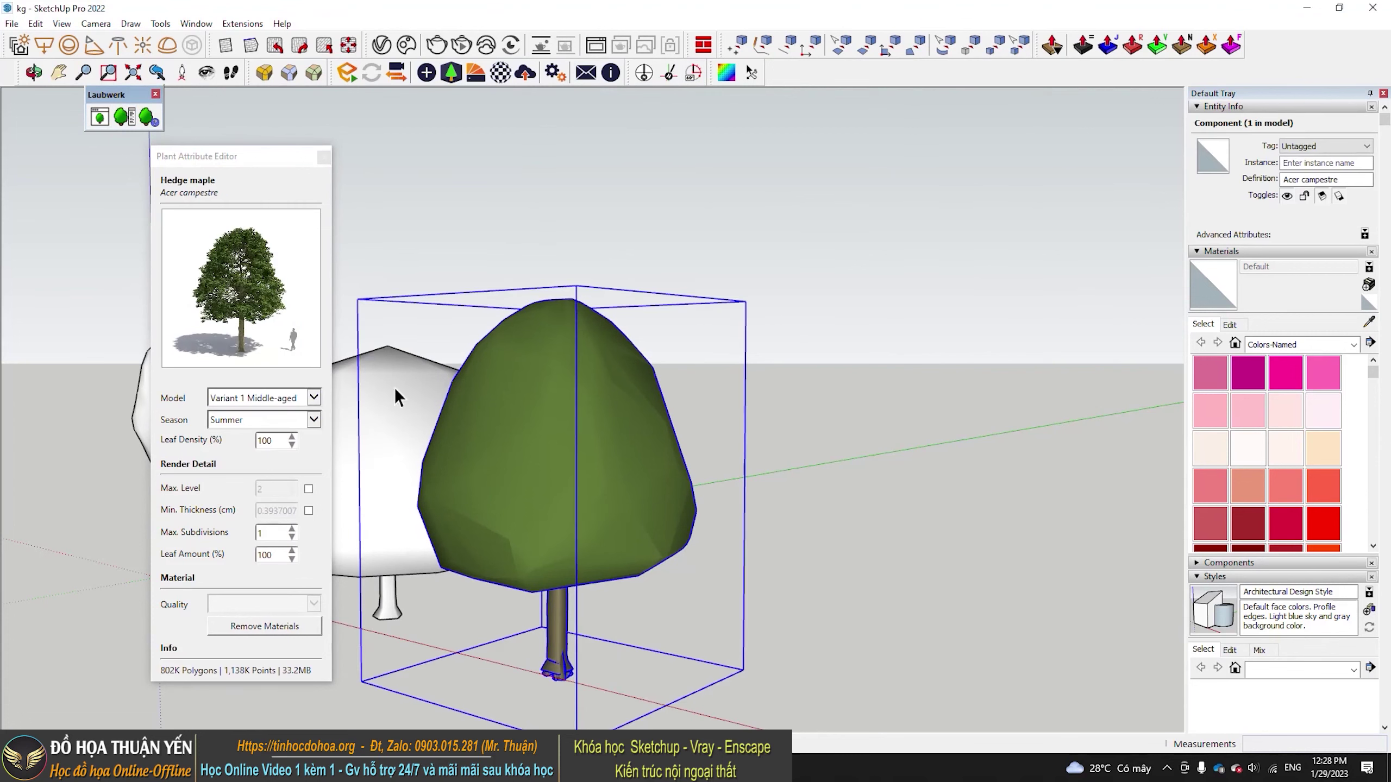
pyautogui.click(291, 400)
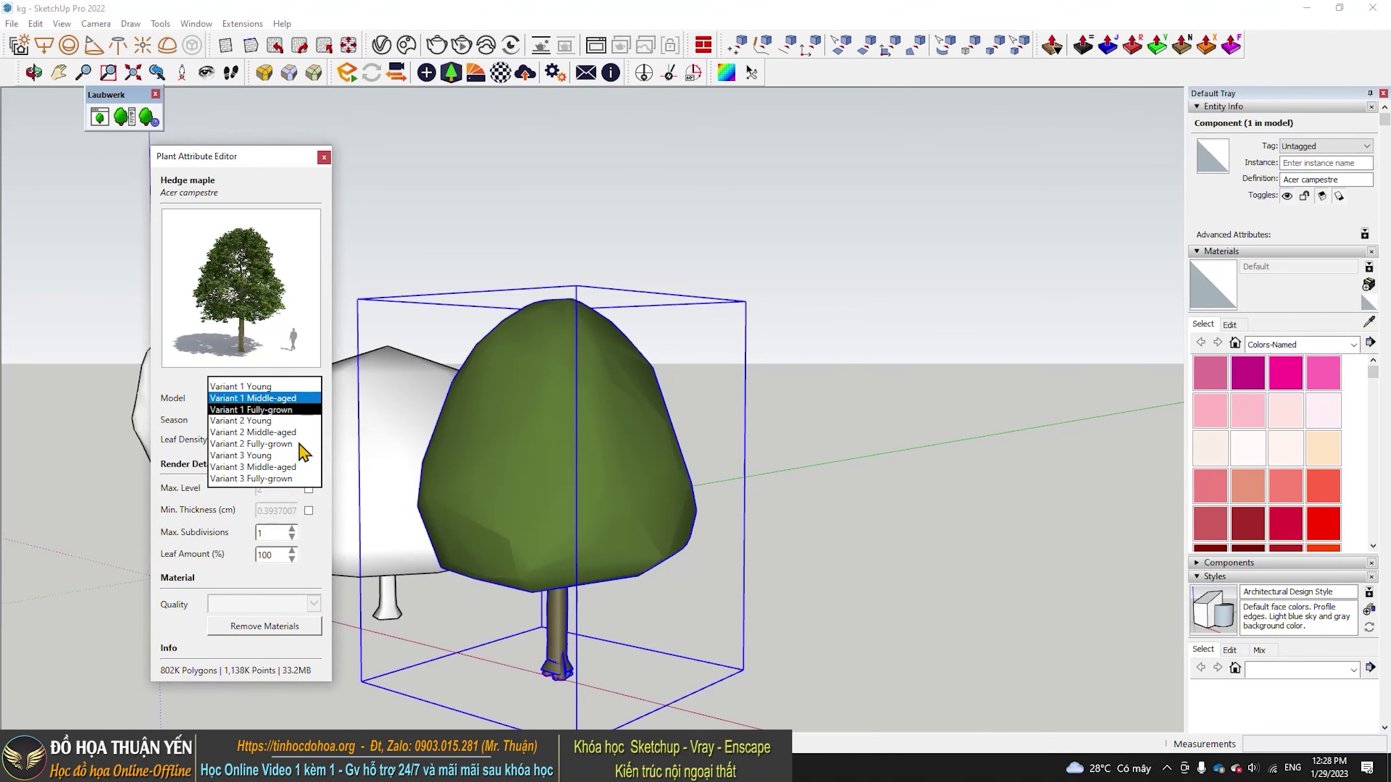
pyautogui.press('Return')
pyautogui.click(285, 398)
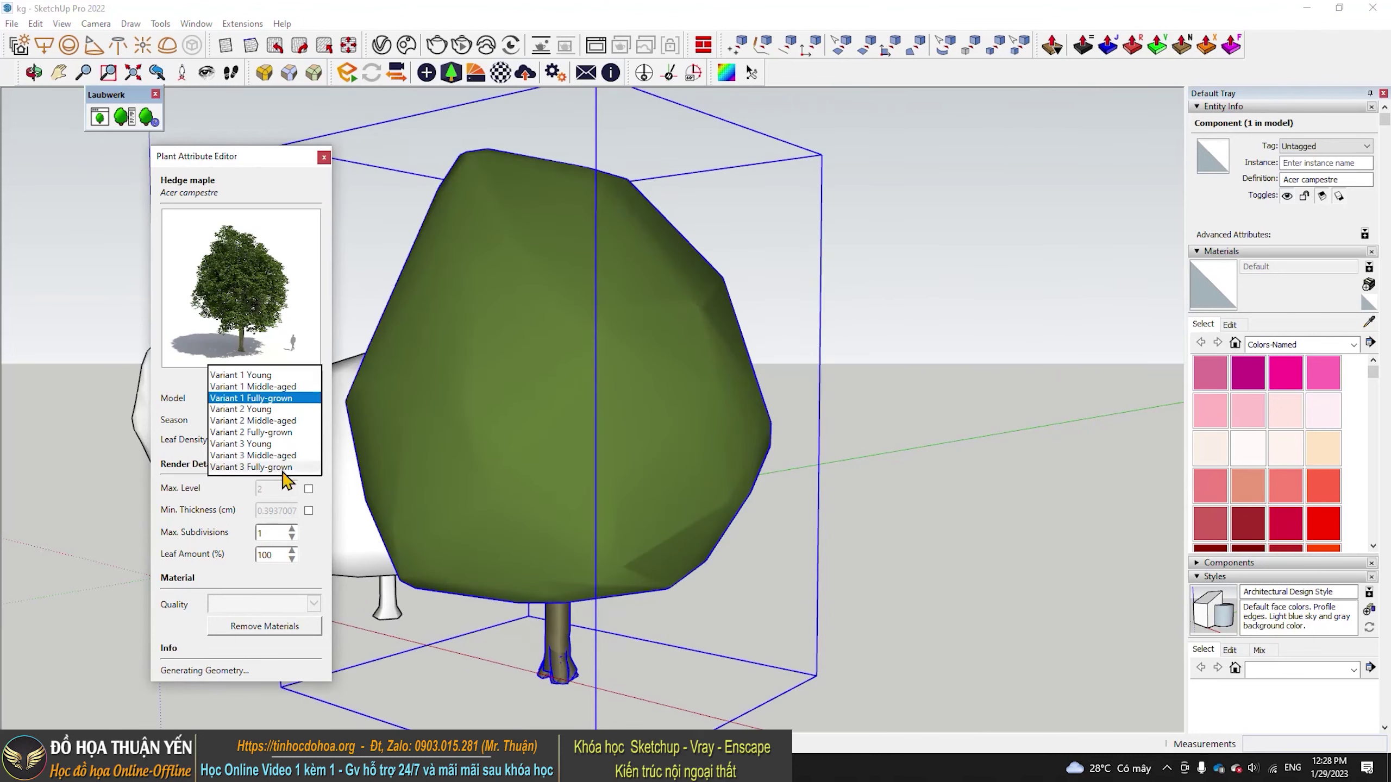
pyautogui.press('Return')
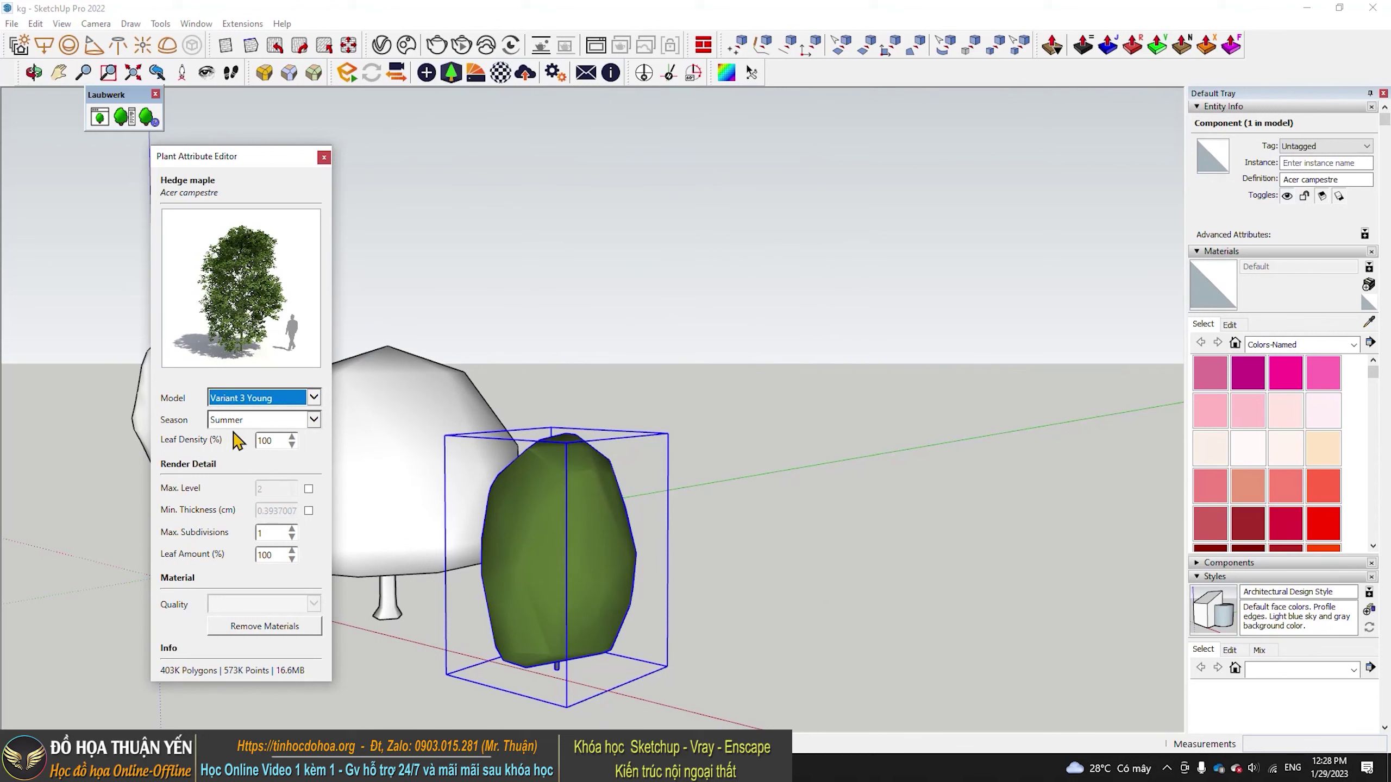
# Change the Hedge maple's season to Winter
pyautogui.click(253, 426)
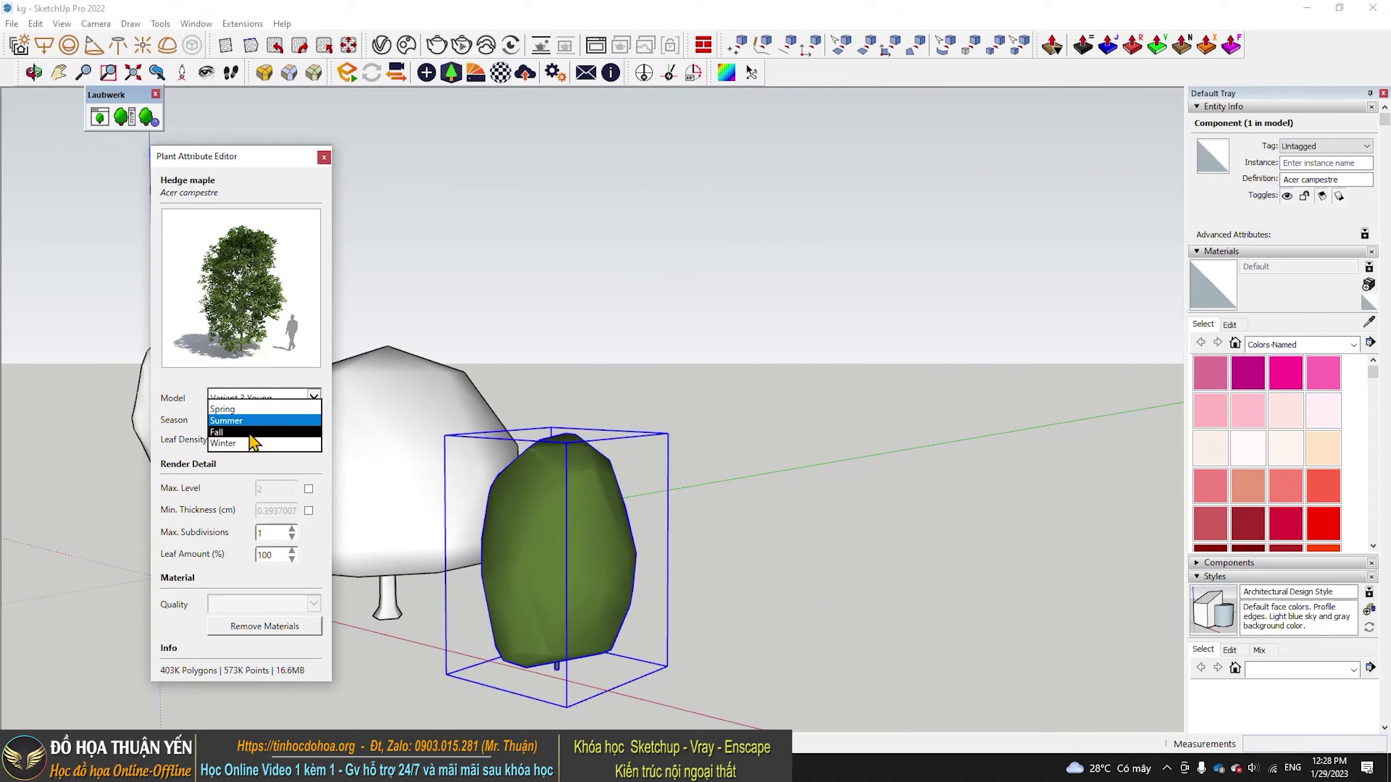
pyautogui.click(254, 433)
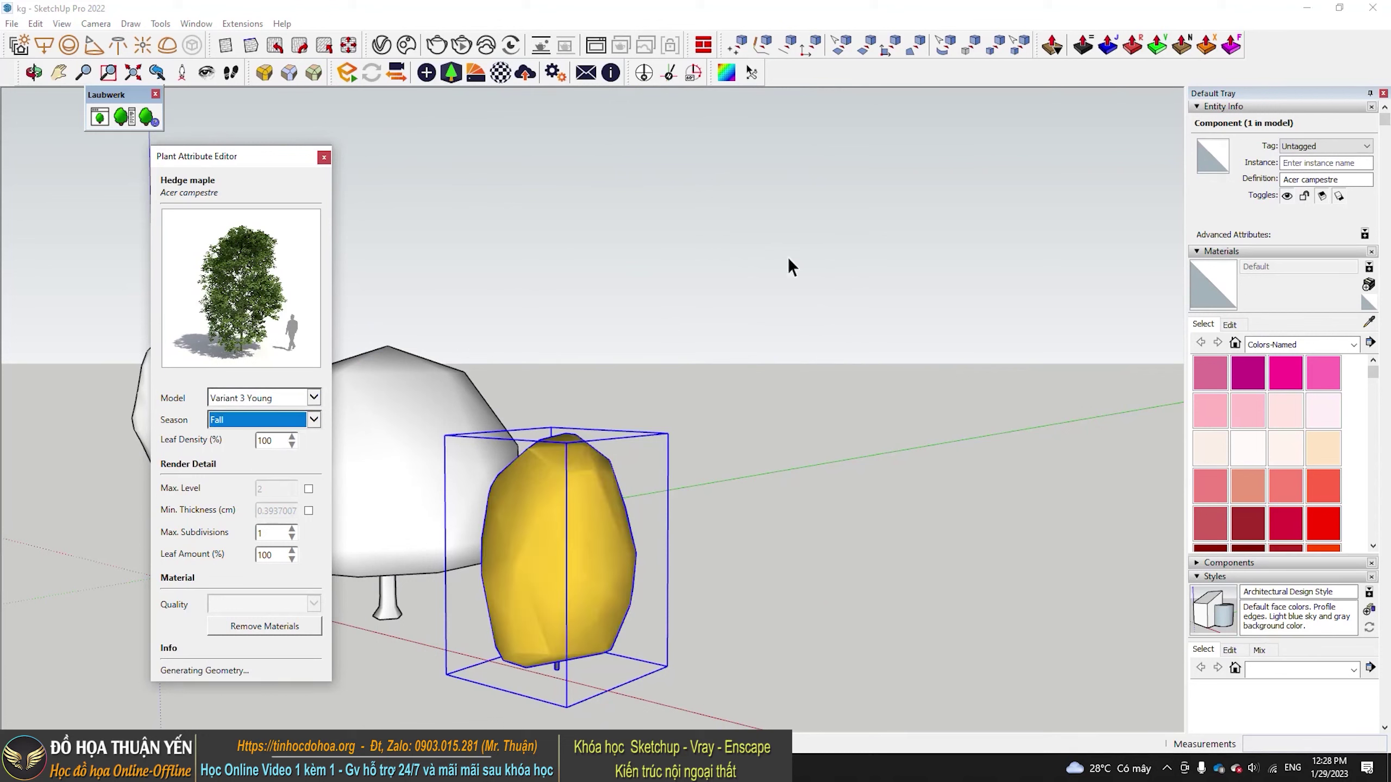
pyautogui.click(296, 425)
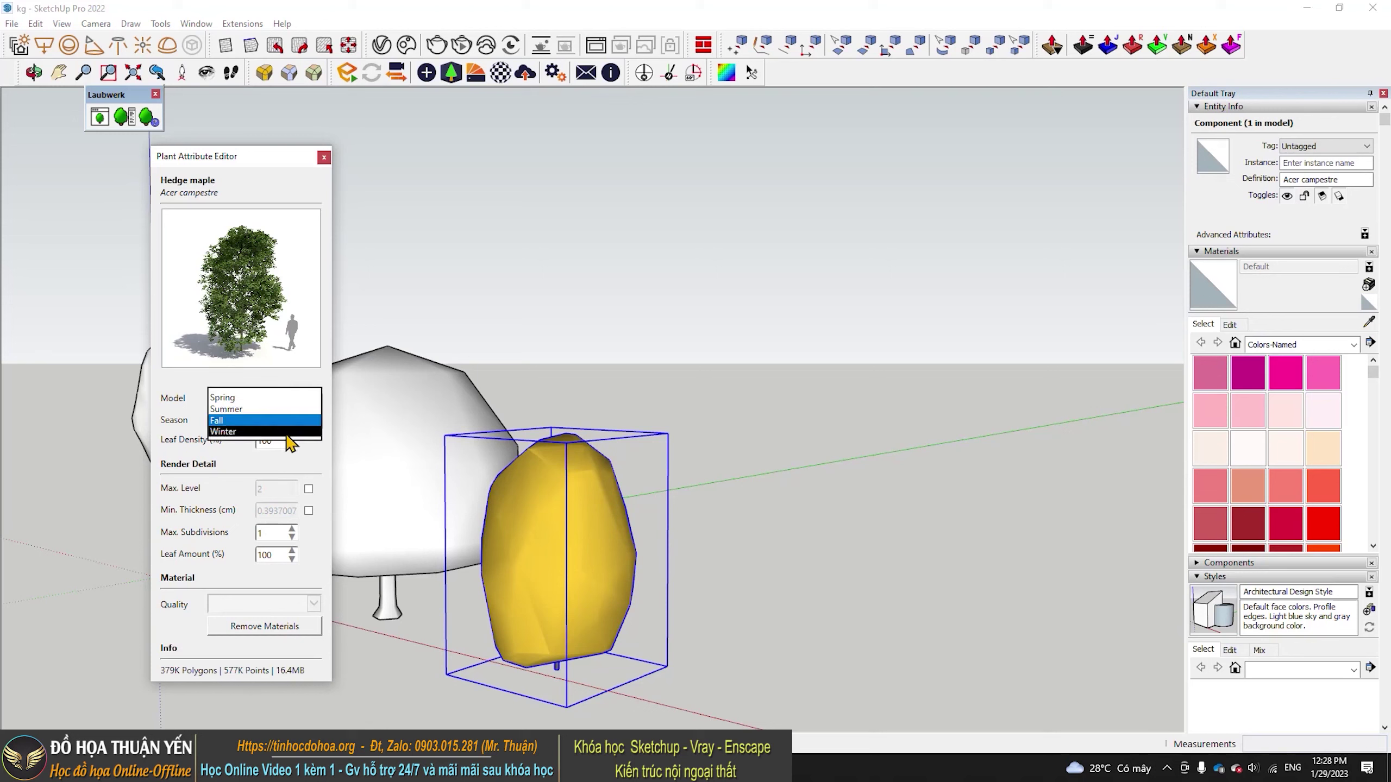
pyautogui.click(290, 441)
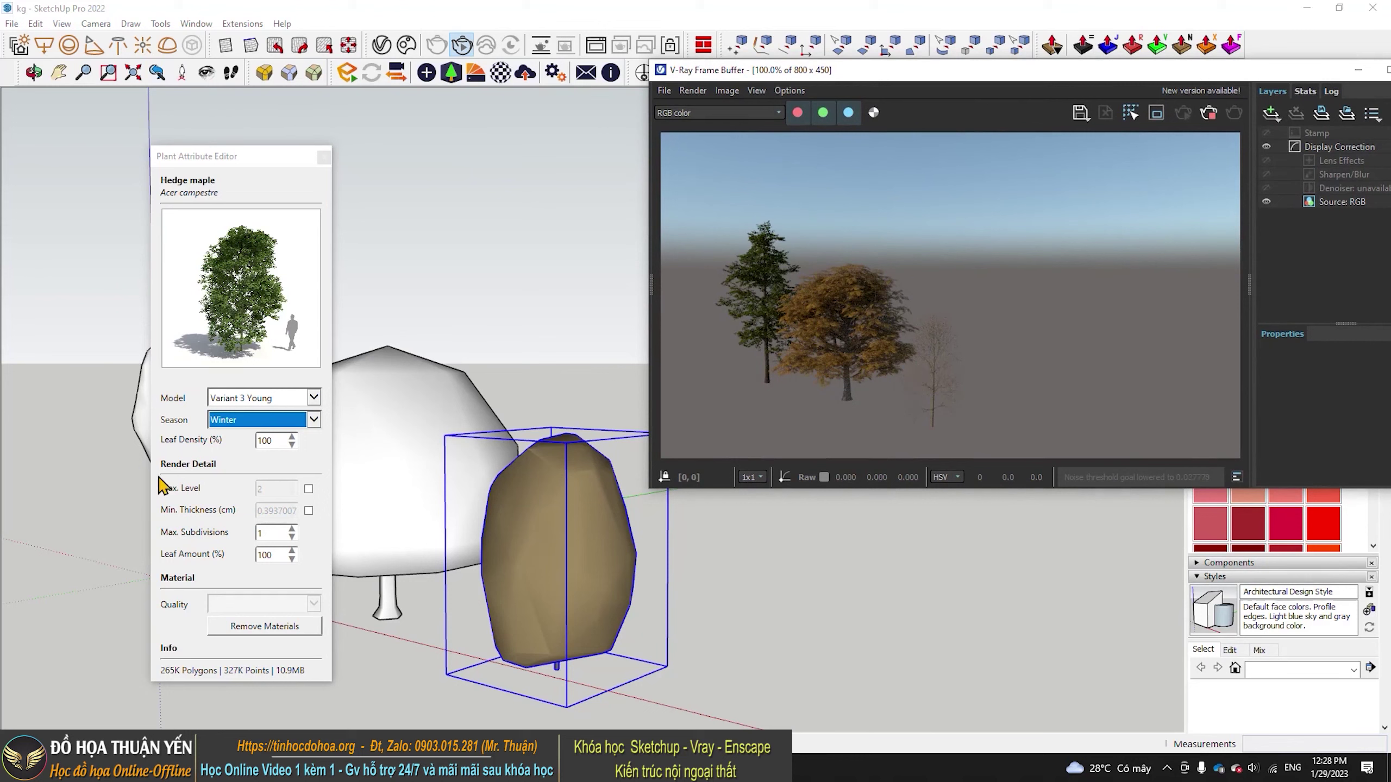
# Switch the Hedge maple's season to Spring and re-render it in V-Ray
pyautogui.click(314, 420)
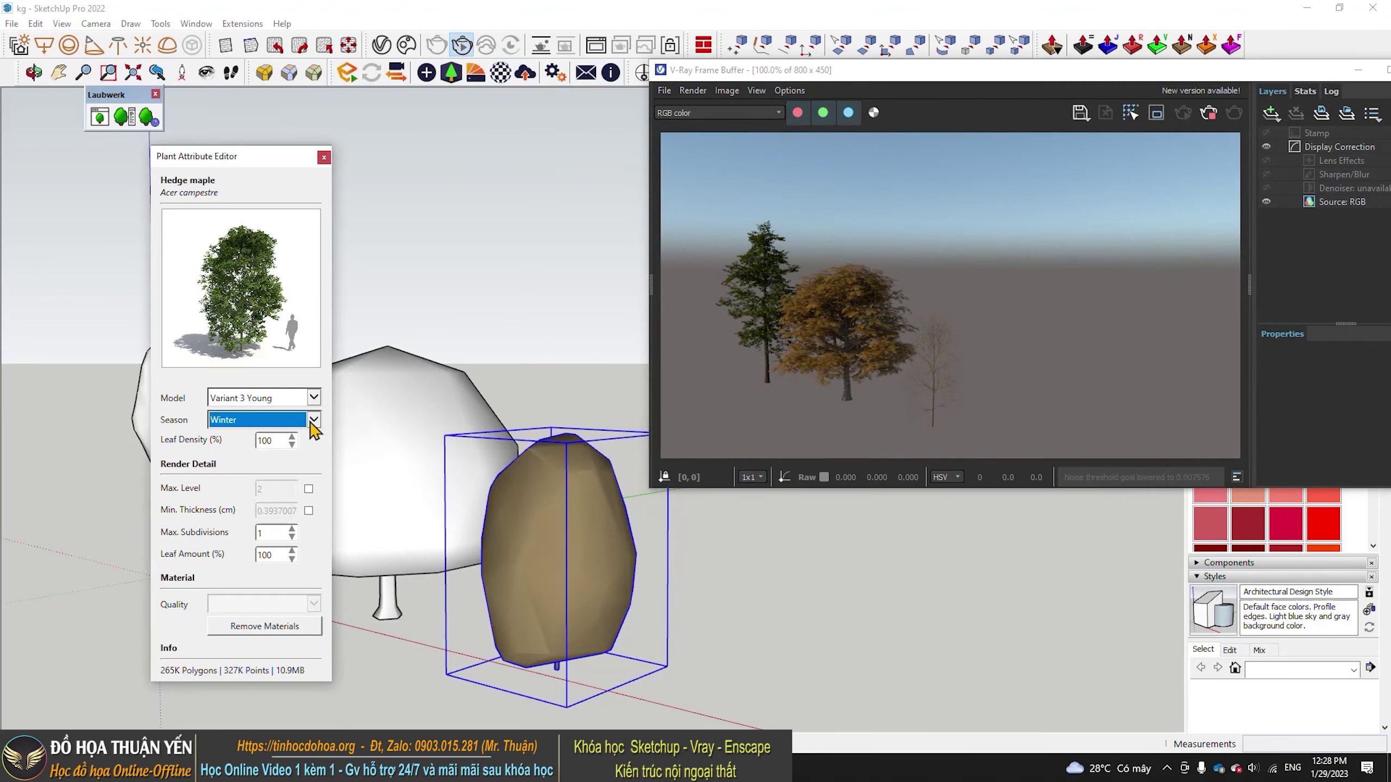
pyautogui.click(277, 423)
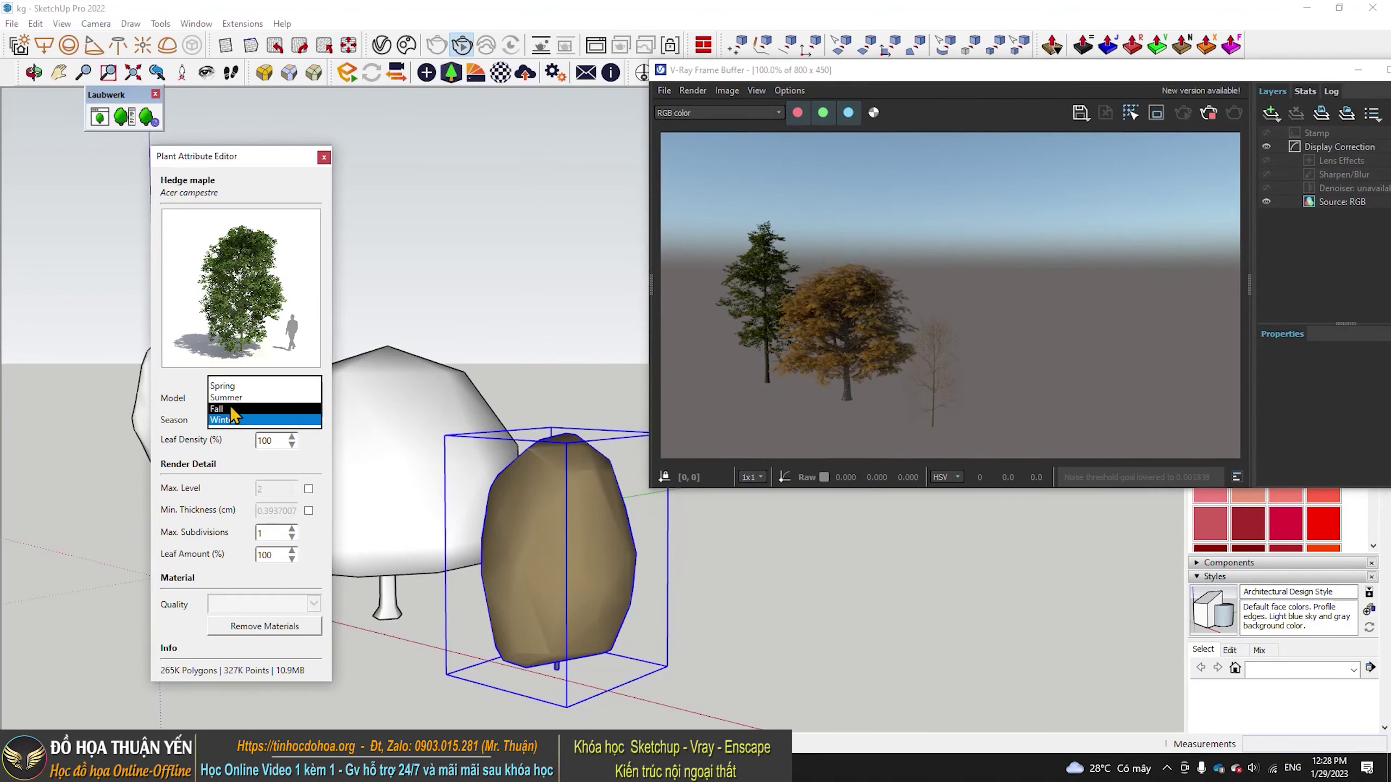
pyautogui.press('Return')
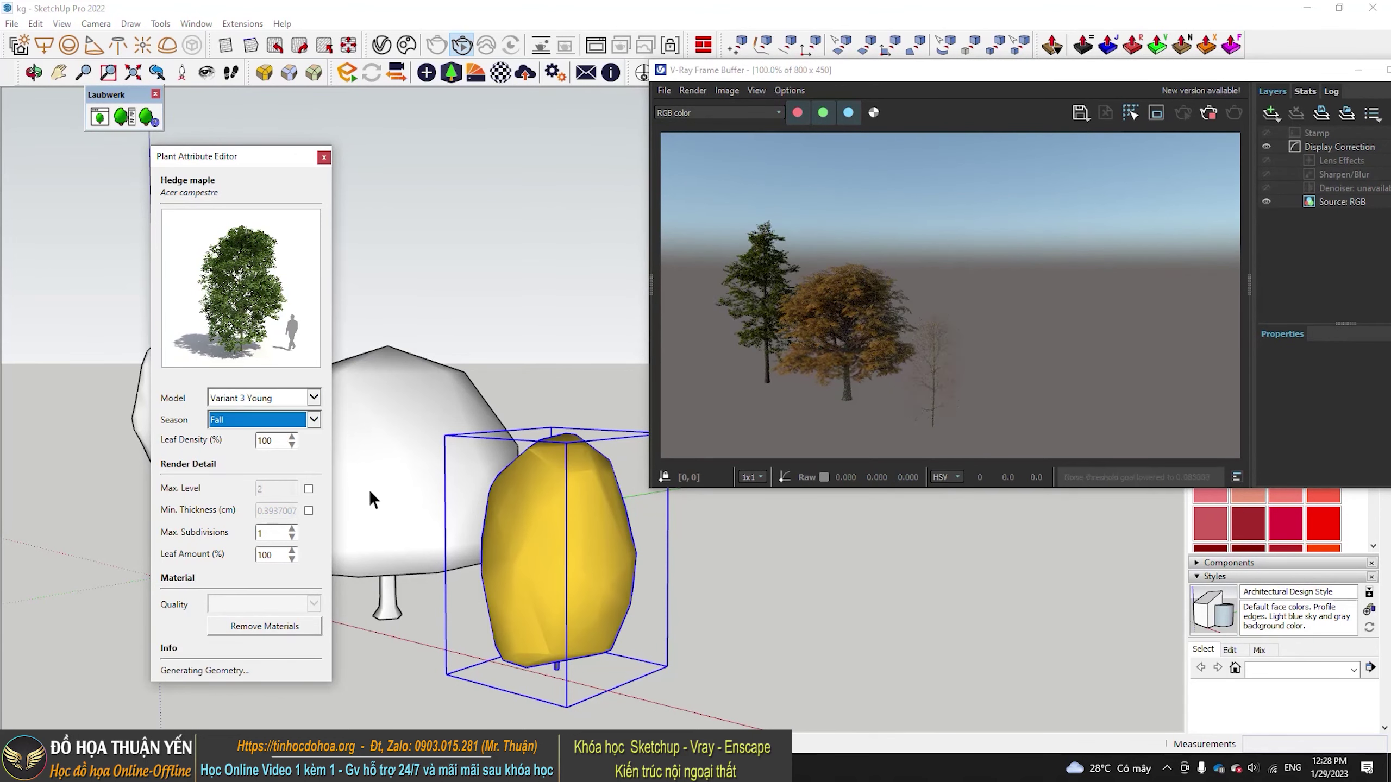
pyautogui.click(300, 419)
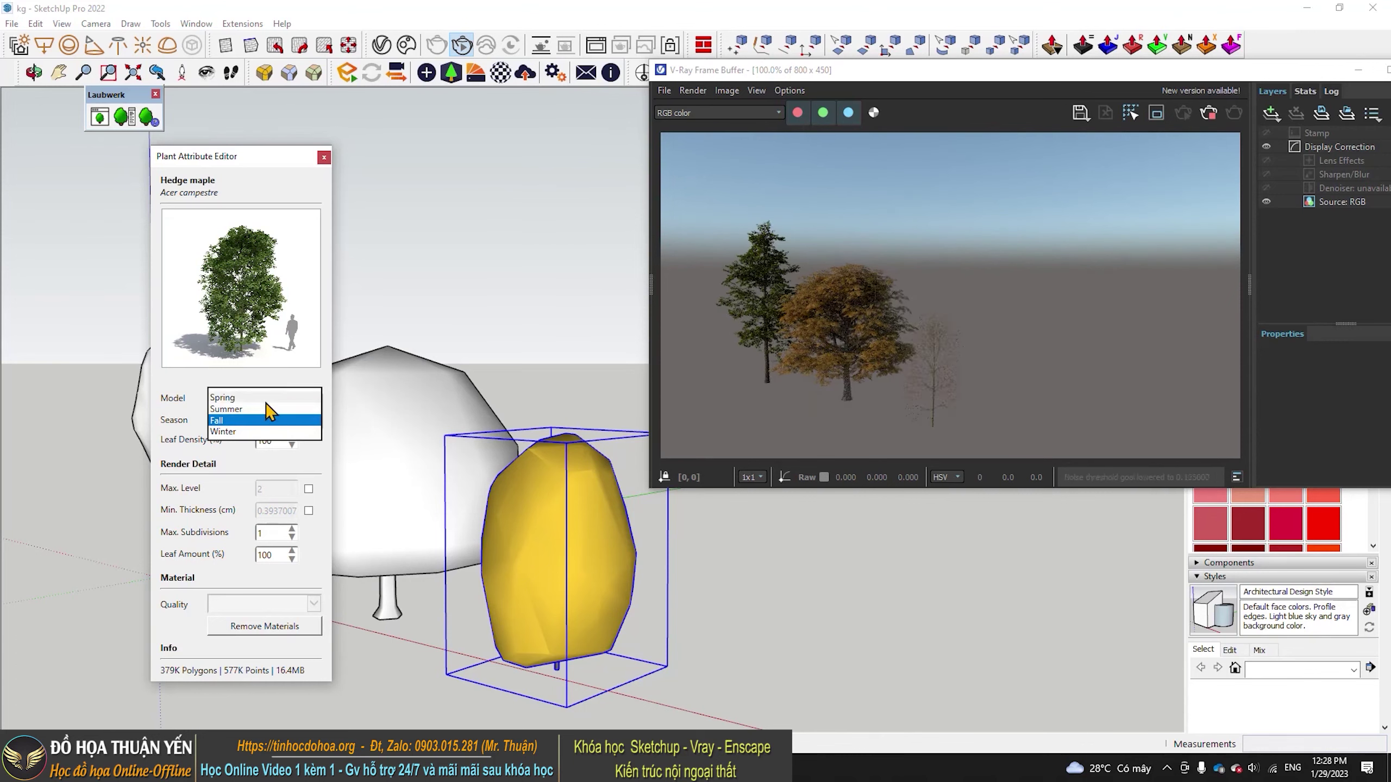
pyautogui.click(269, 420)
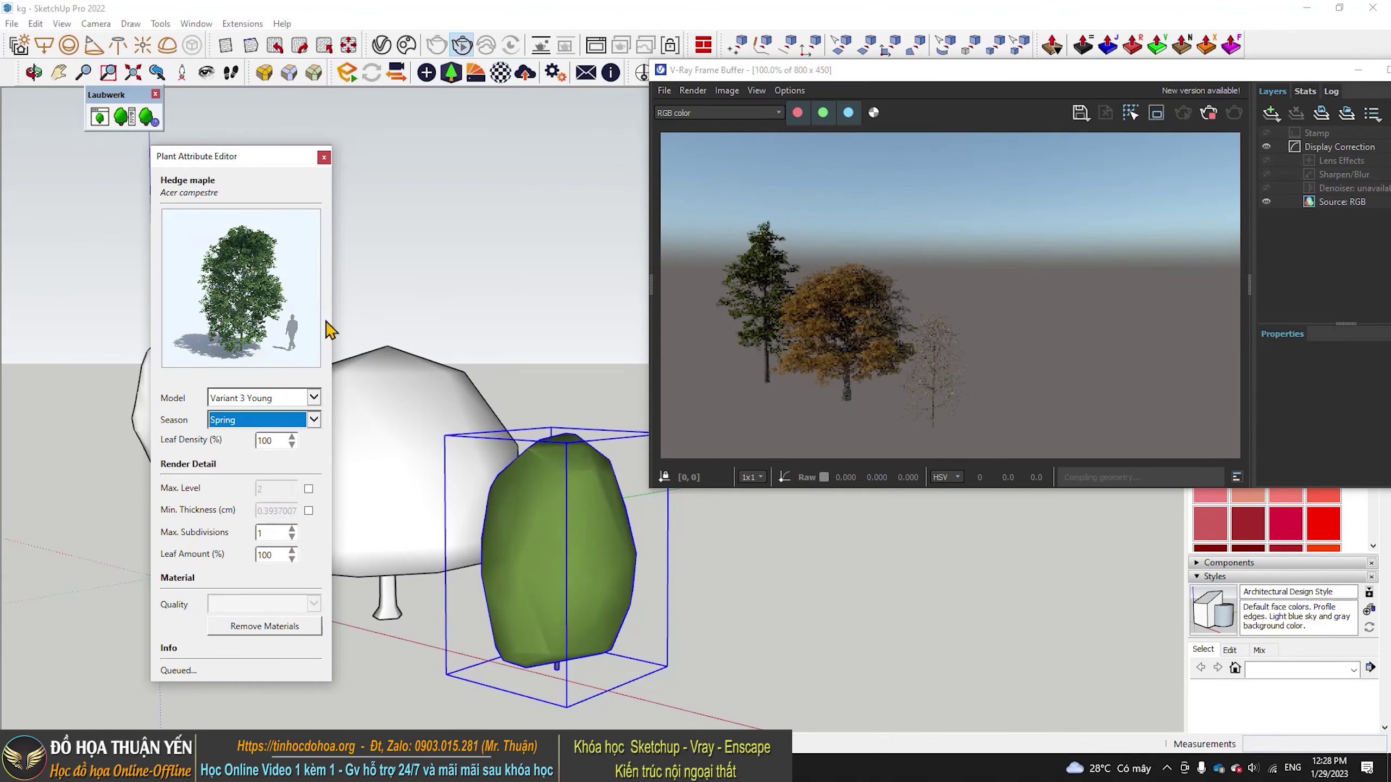
pyautogui.click(258, 420)
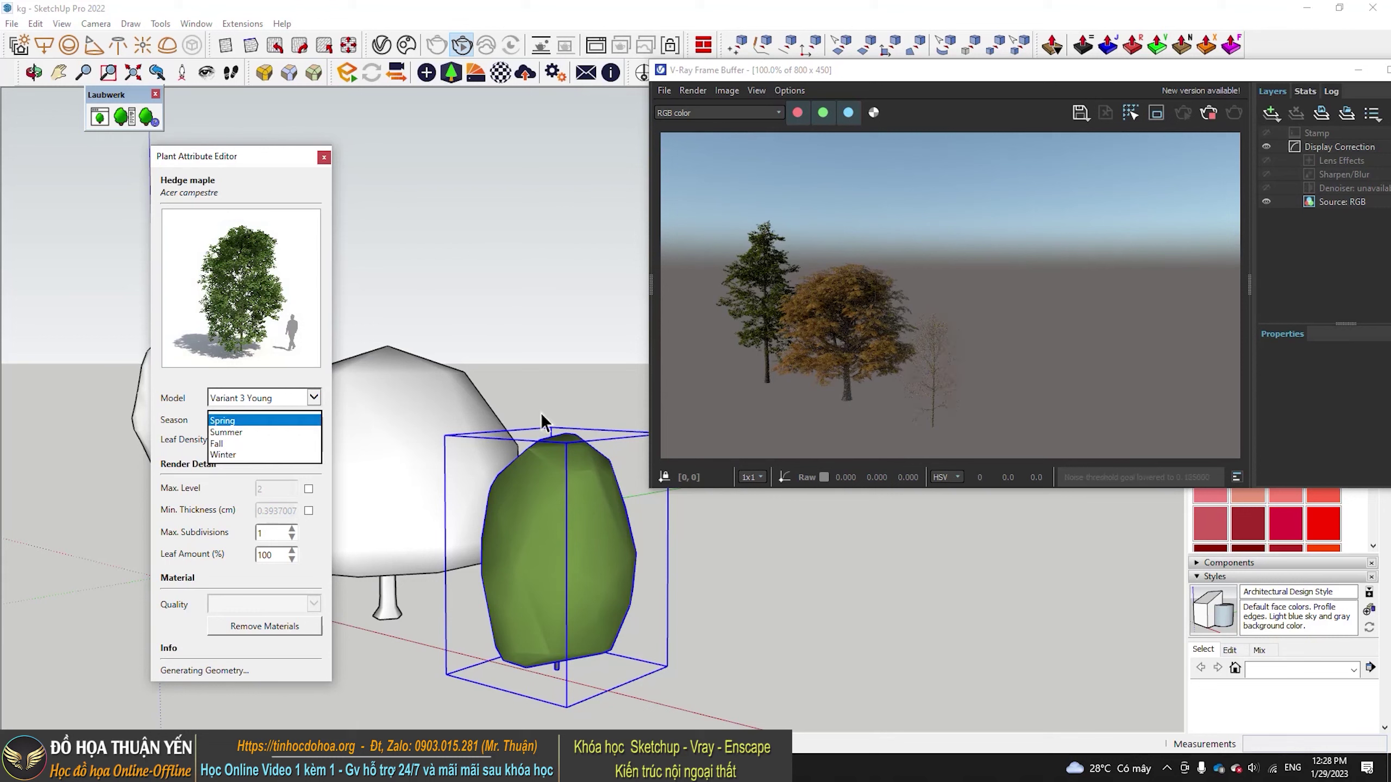
pyautogui.click(225, 420)
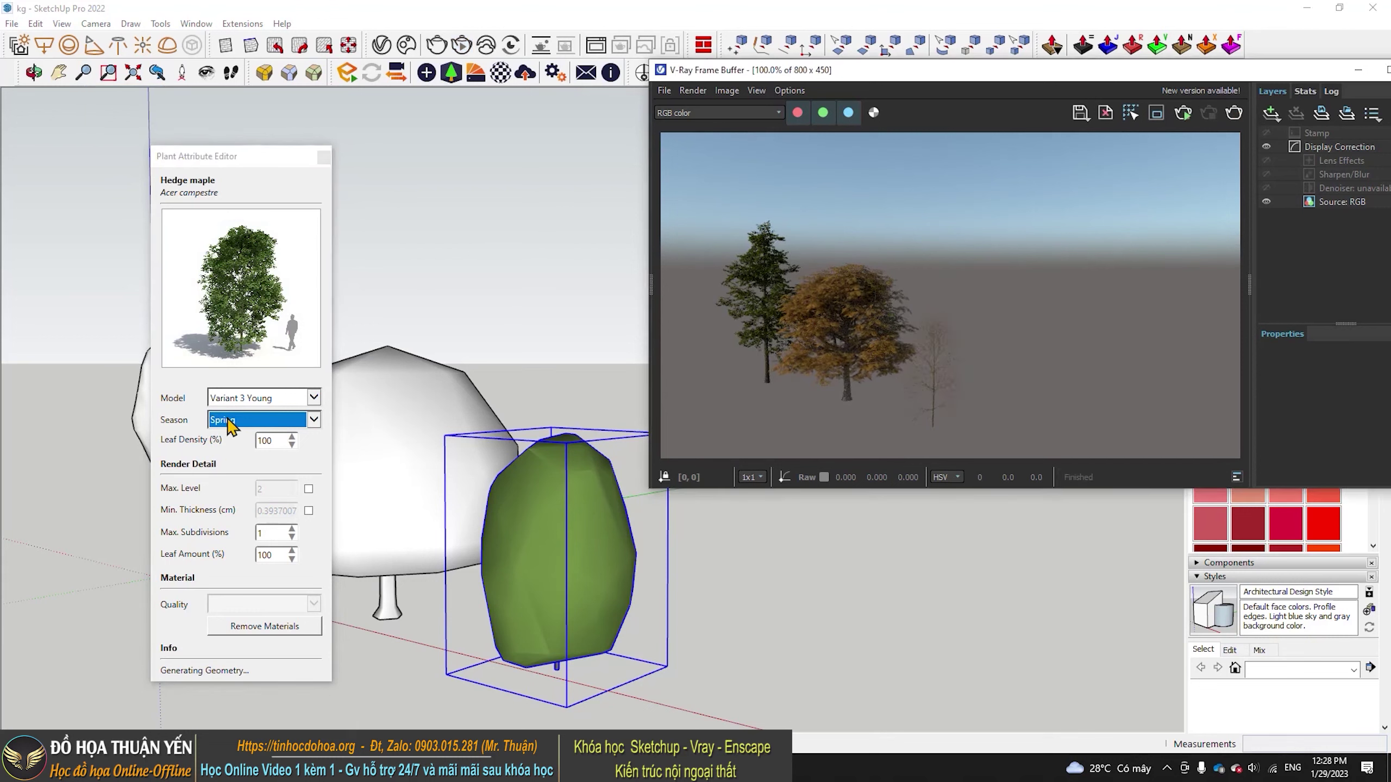
pyautogui.click(1233, 114)
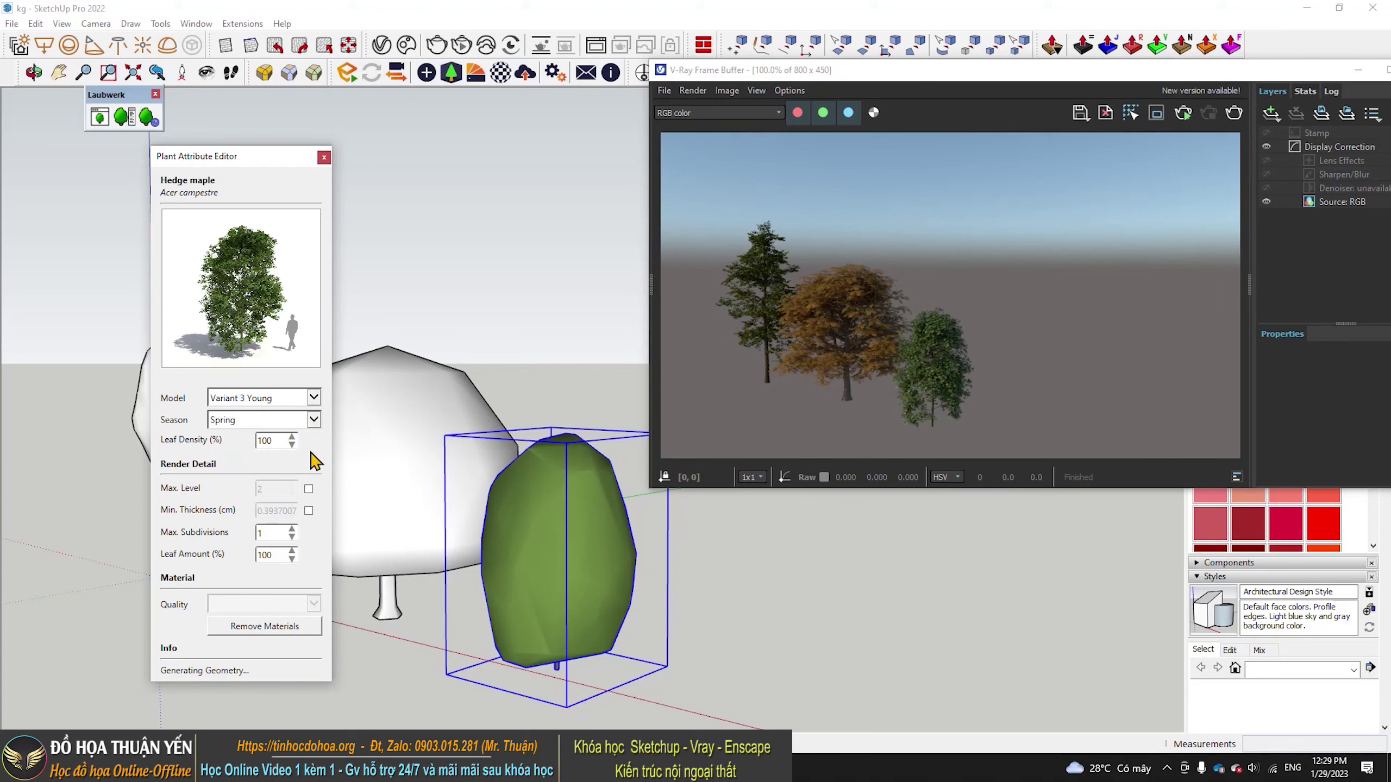
# Set the Hedge maple's Leaf Density to 50, re-render, and lower Leaf Amount to 98
pyautogui.doubleClick(271, 441)
pyautogui.write('50')
pyautogui.press('Return')
pyautogui.click(1181, 115)
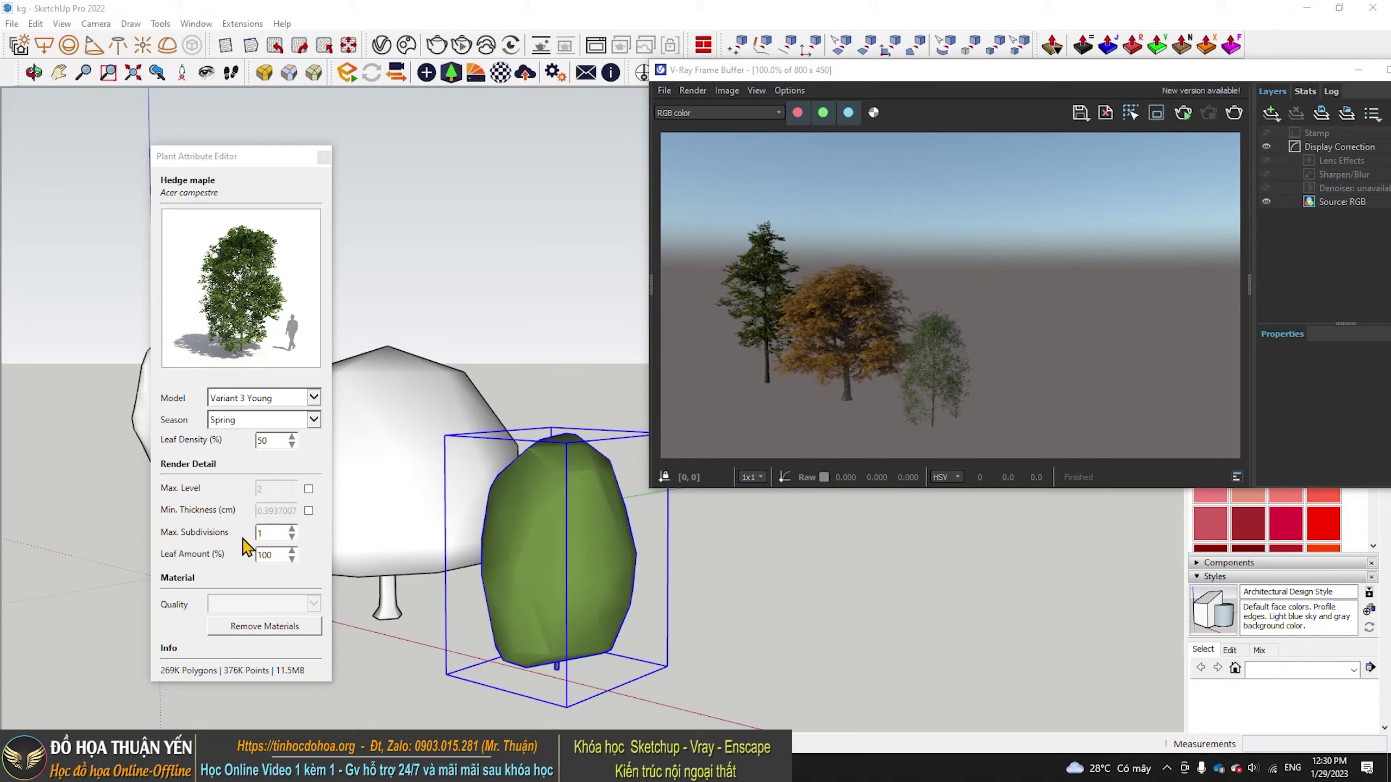
pyautogui.click(292, 560)
pyautogui.click(292, 559)
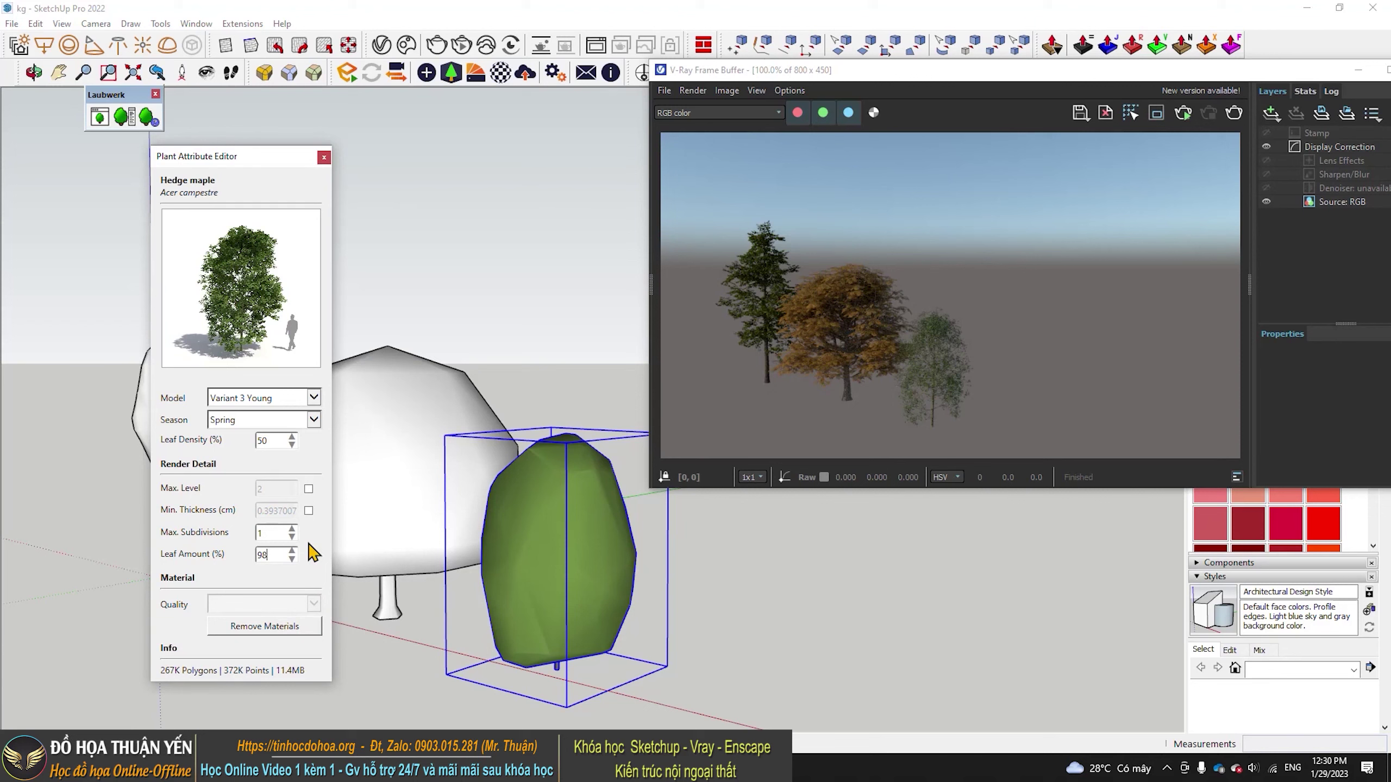
pyautogui.hotkey('shift', 'Tab')
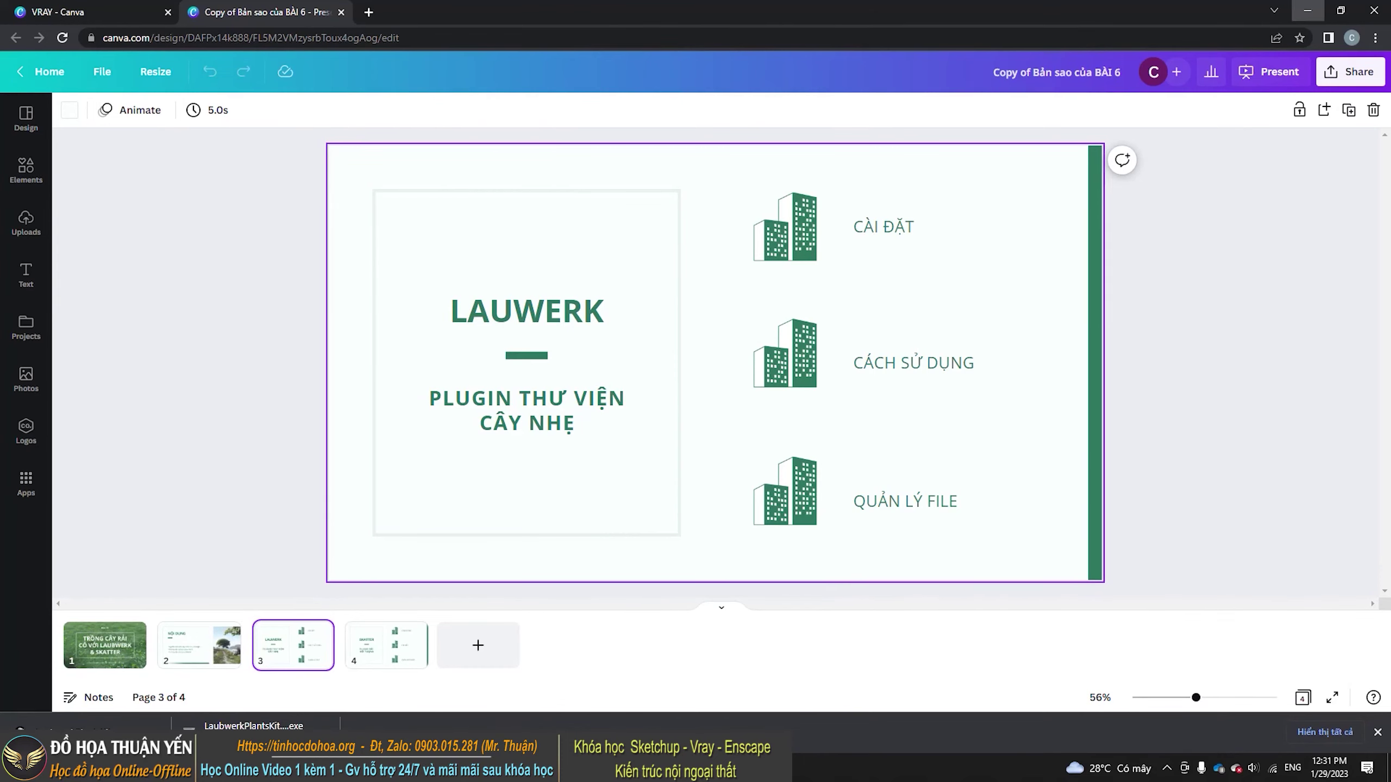
# Back in SketchUp, close the V-Ray Frame Buffer and Plant Attribute Editor, then crossing-select all three trees
pyautogui.click(1307, 10)
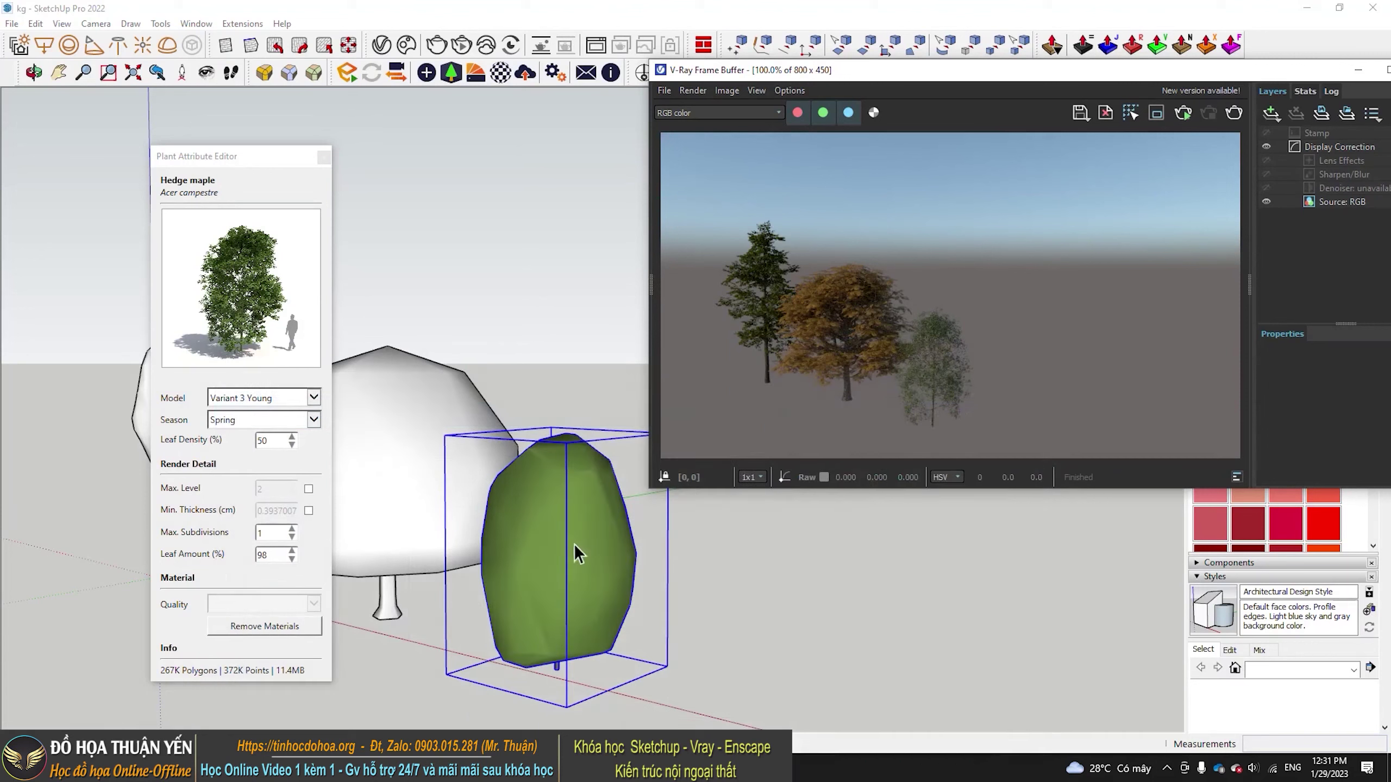
pyautogui.click(1358, 69)
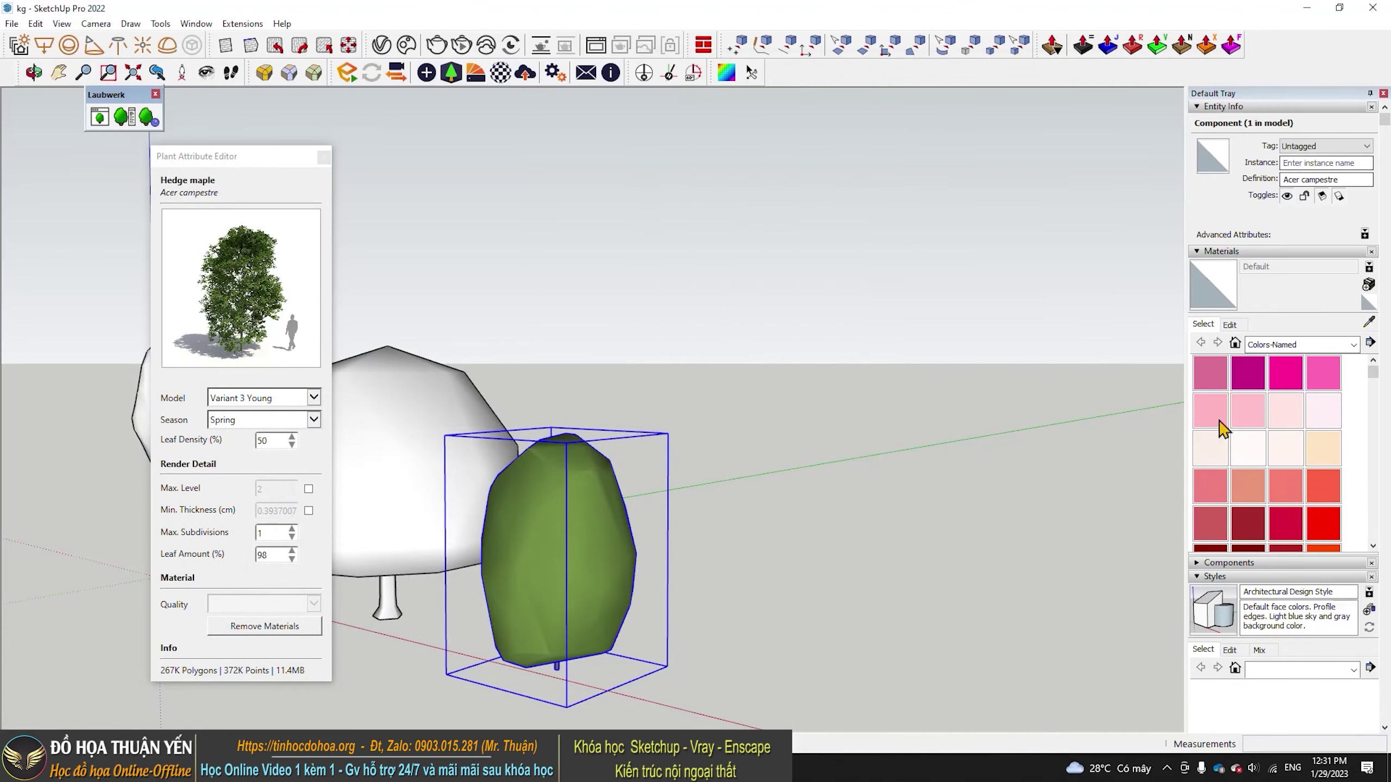
pyautogui.click(321, 160)
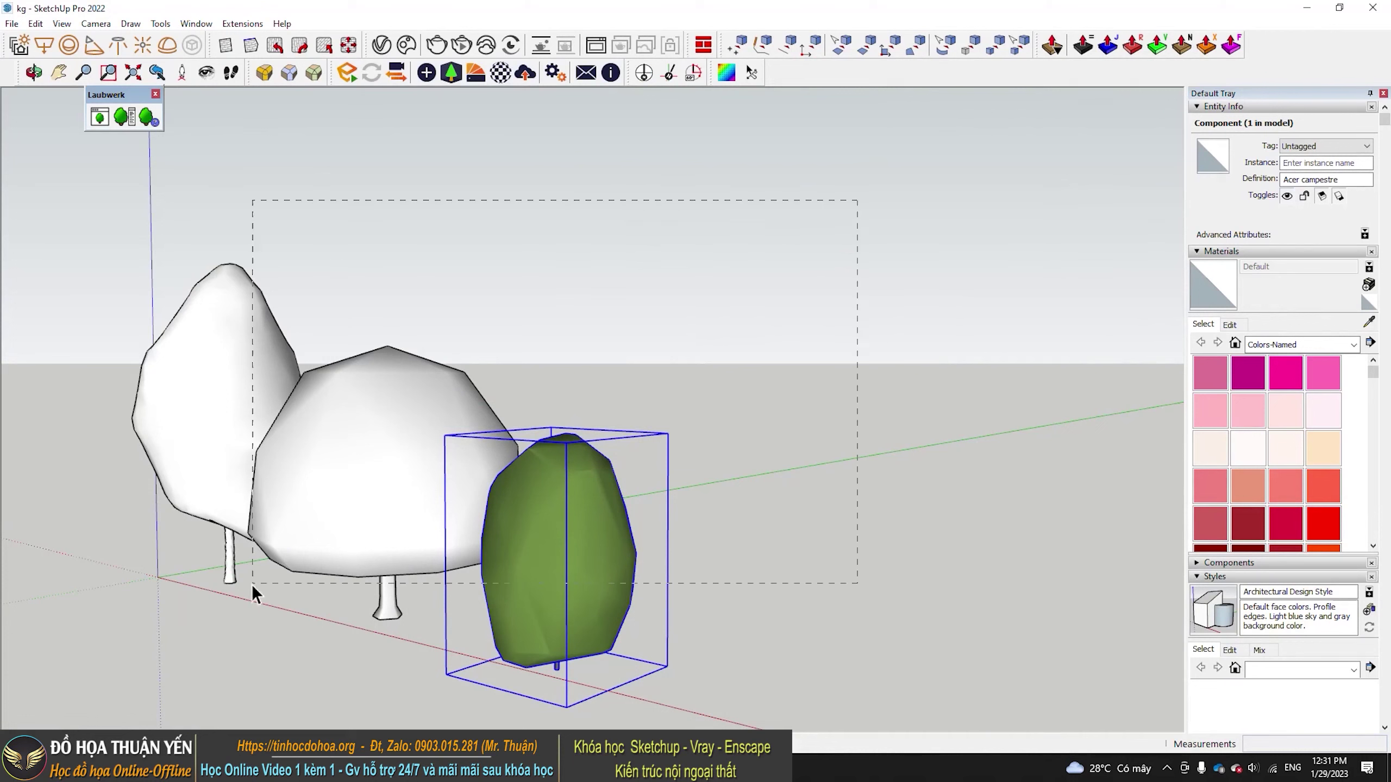
pyautogui.moveTo(252, 586); pyautogui.dragTo(141, 645)
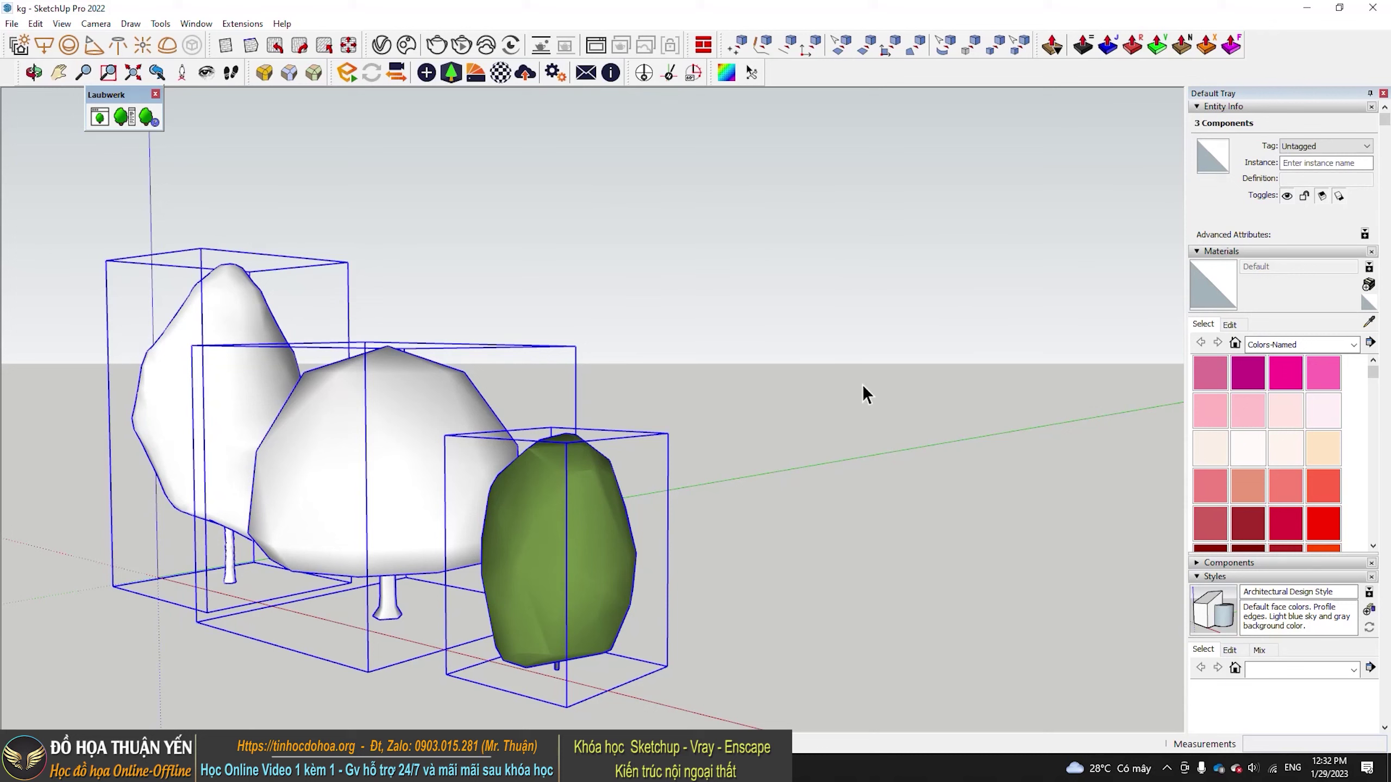
# Add a new tag named 'cay' in the Tags panel
pyautogui.scroll(-2, 1238, 547)
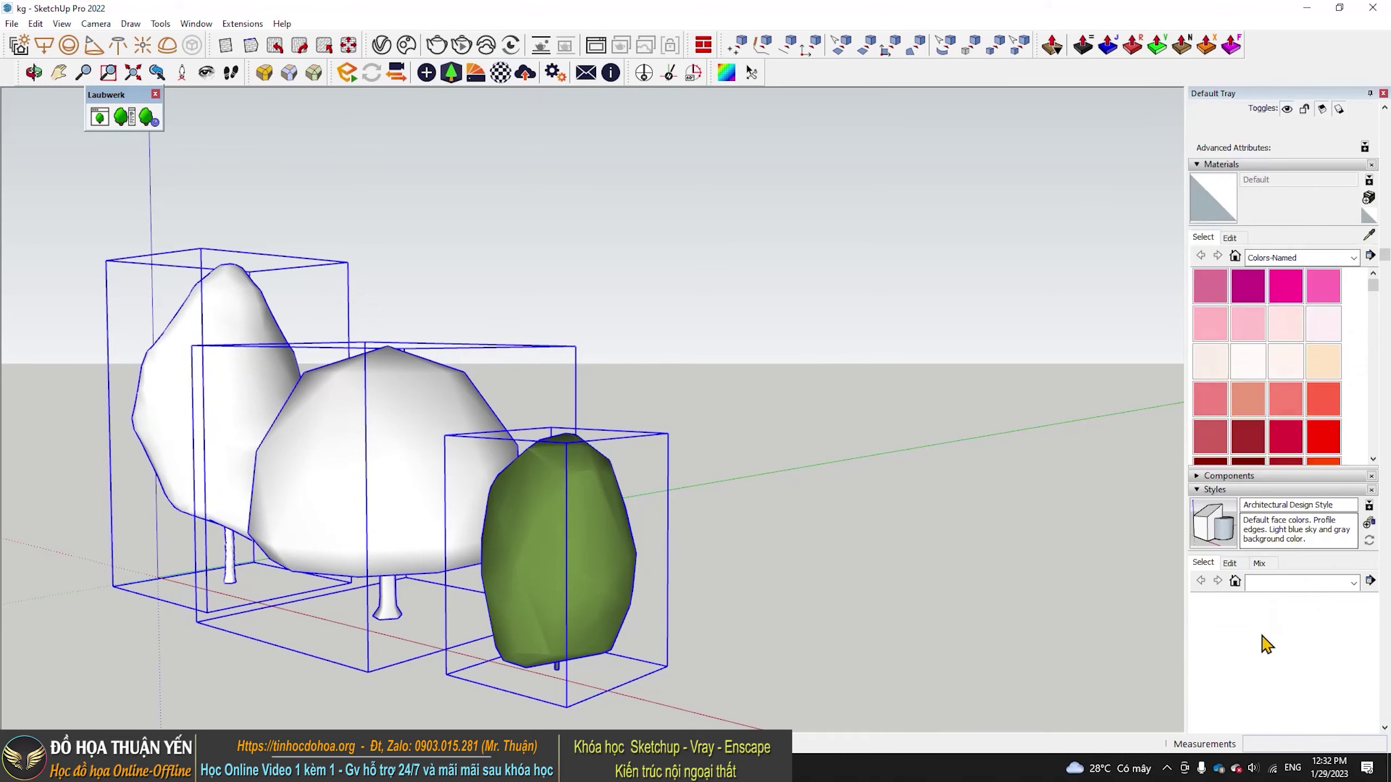
pyautogui.scroll(-5, 1264, 643)
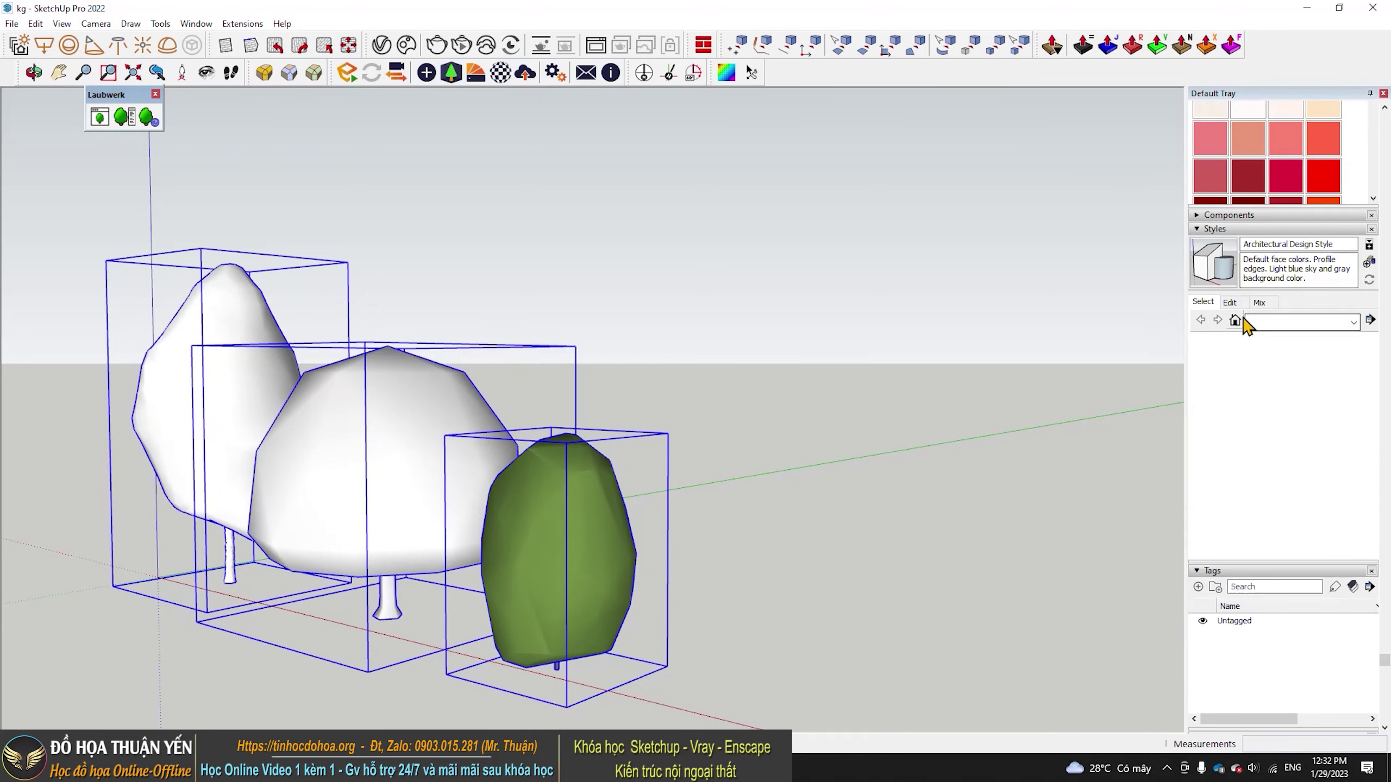
pyautogui.scroll(-1, 1305, 527)
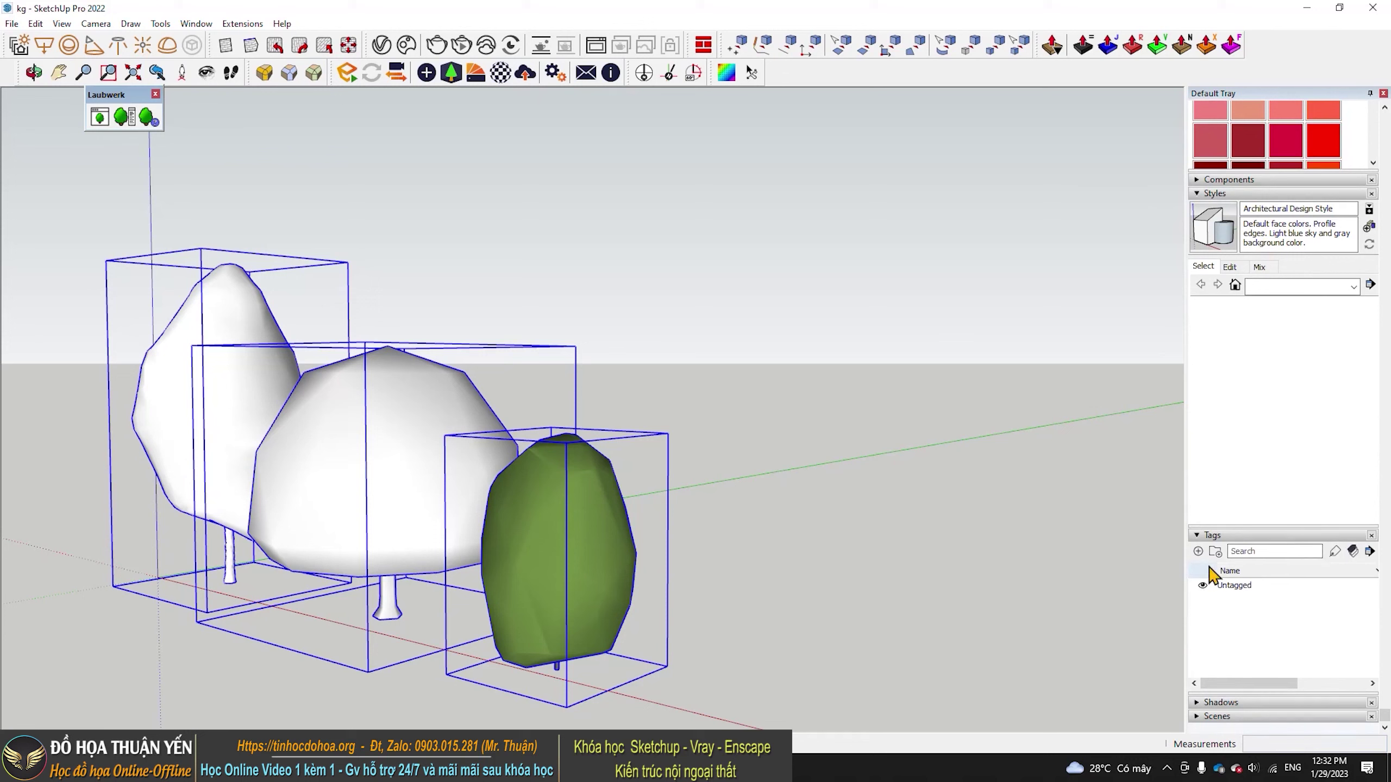
pyautogui.click(1197, 551)
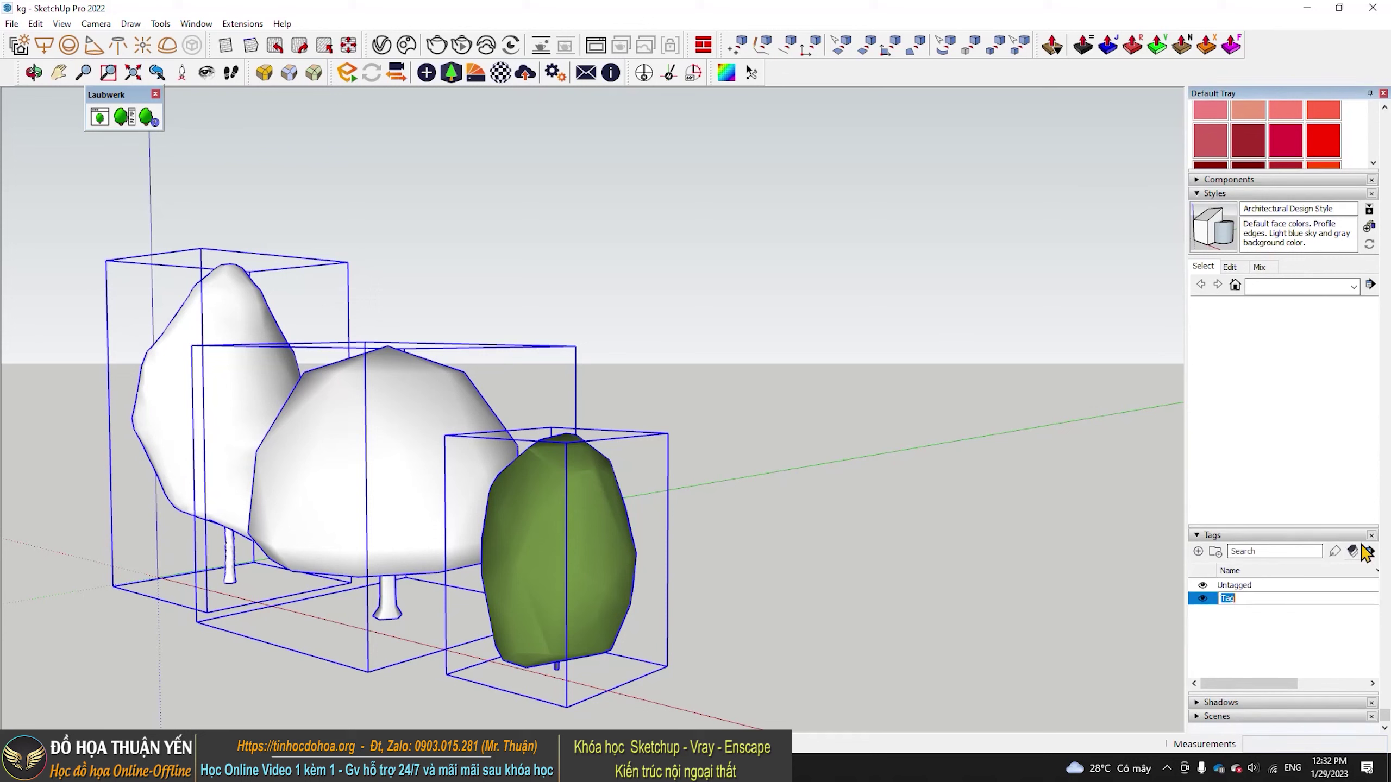
pyautogui.write('ca')
pyautogui.write('y')
pyautogui.press('Return')
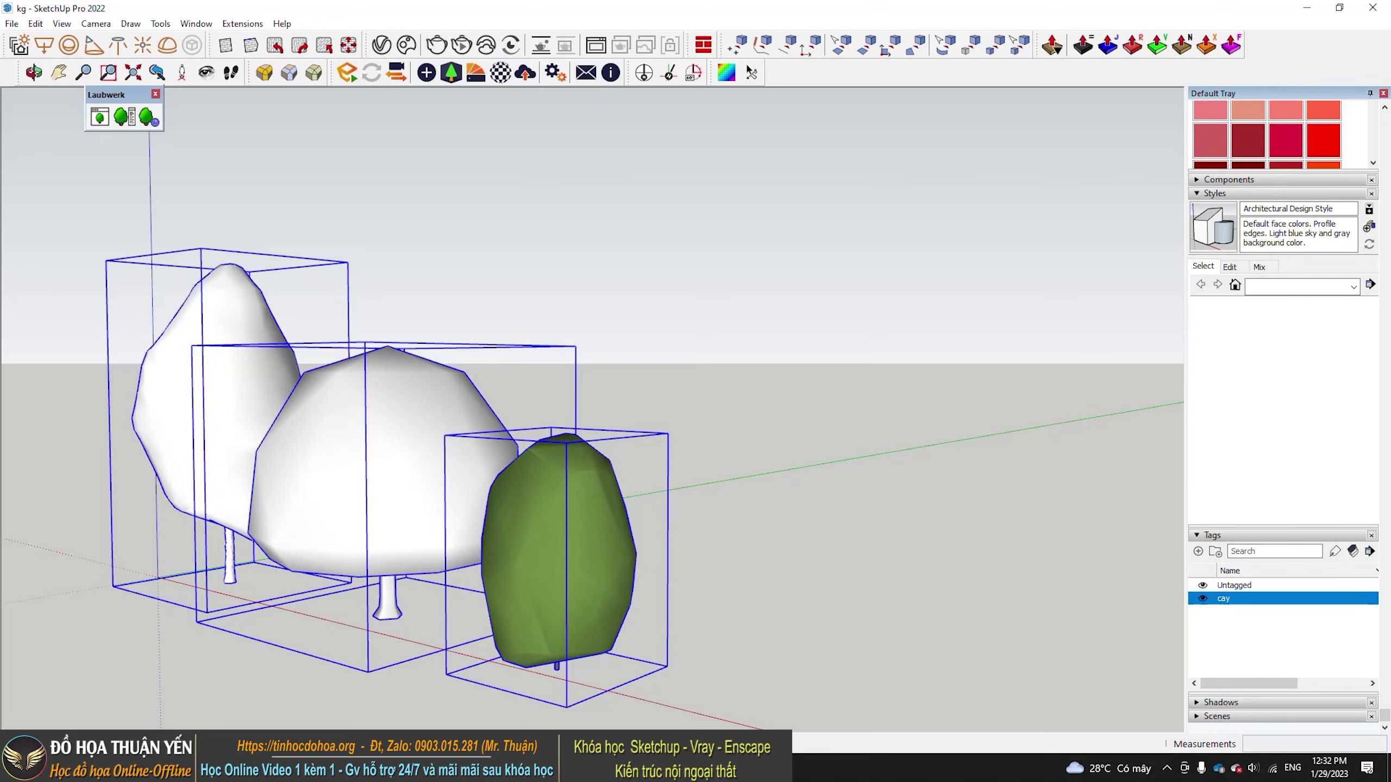
# Assign the three selected trees to the cay tag in Entity Info, then hide the cay tag
pyautogui.click(1339, 146)
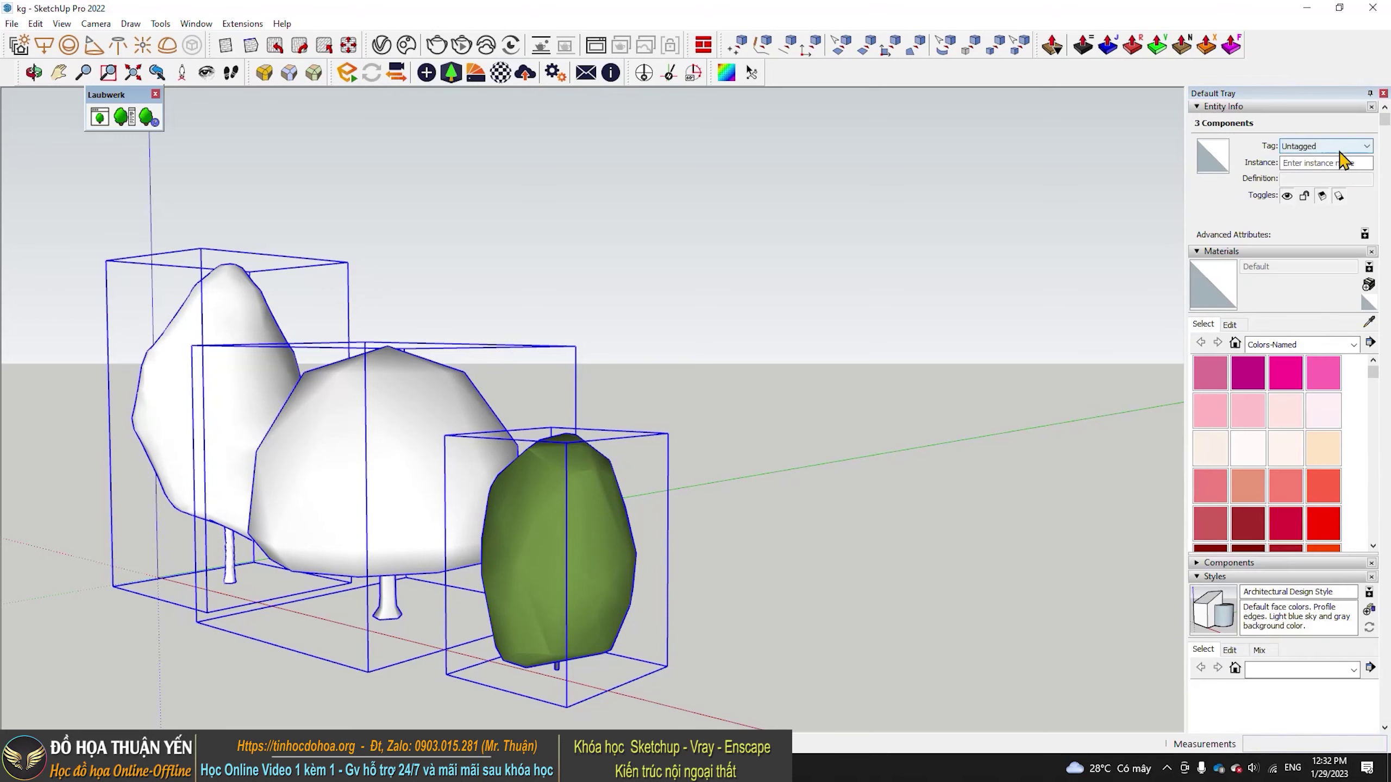
pyautogui.click(1293, 169)
pyautogui.scroll(-2, 1042, 533)
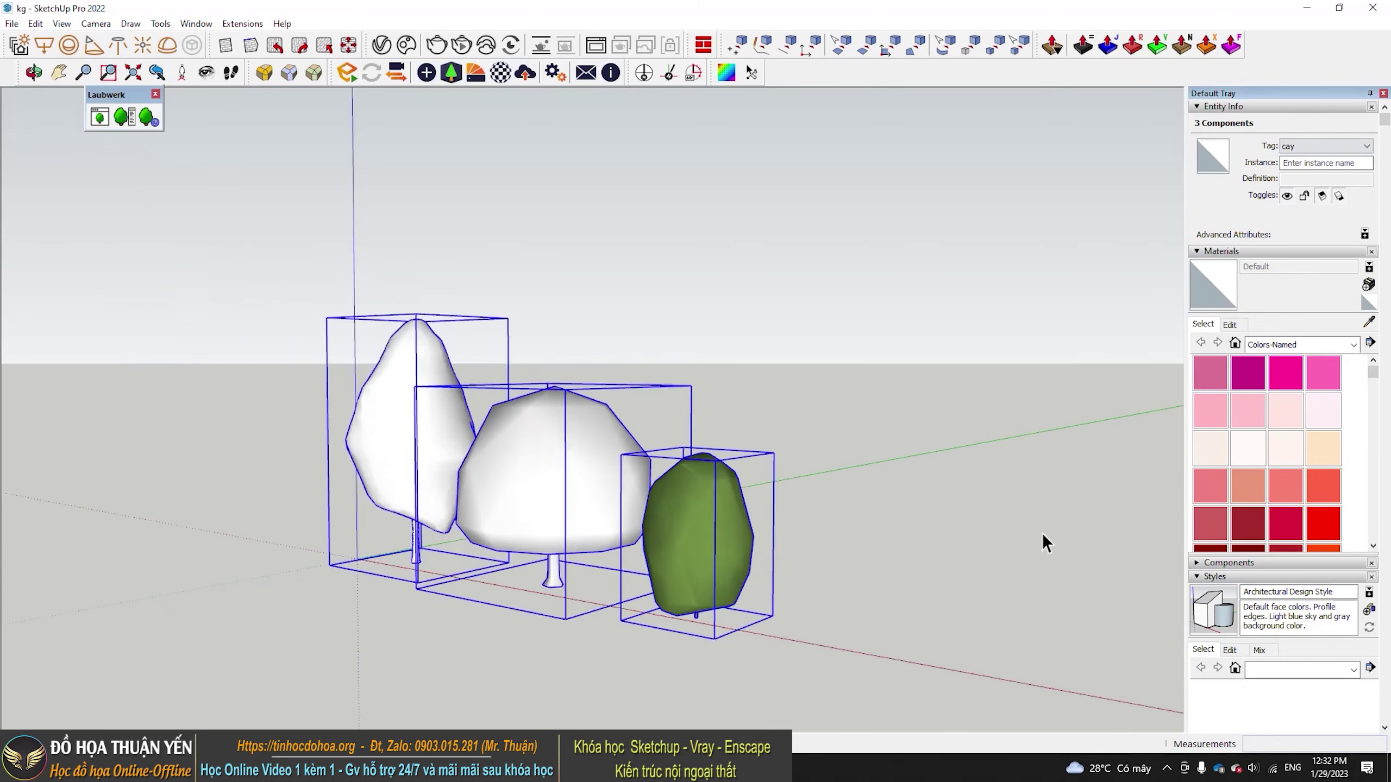
pyautogui.scroll(-5, 1328, 677)
pyautogui.click(1202, 598)
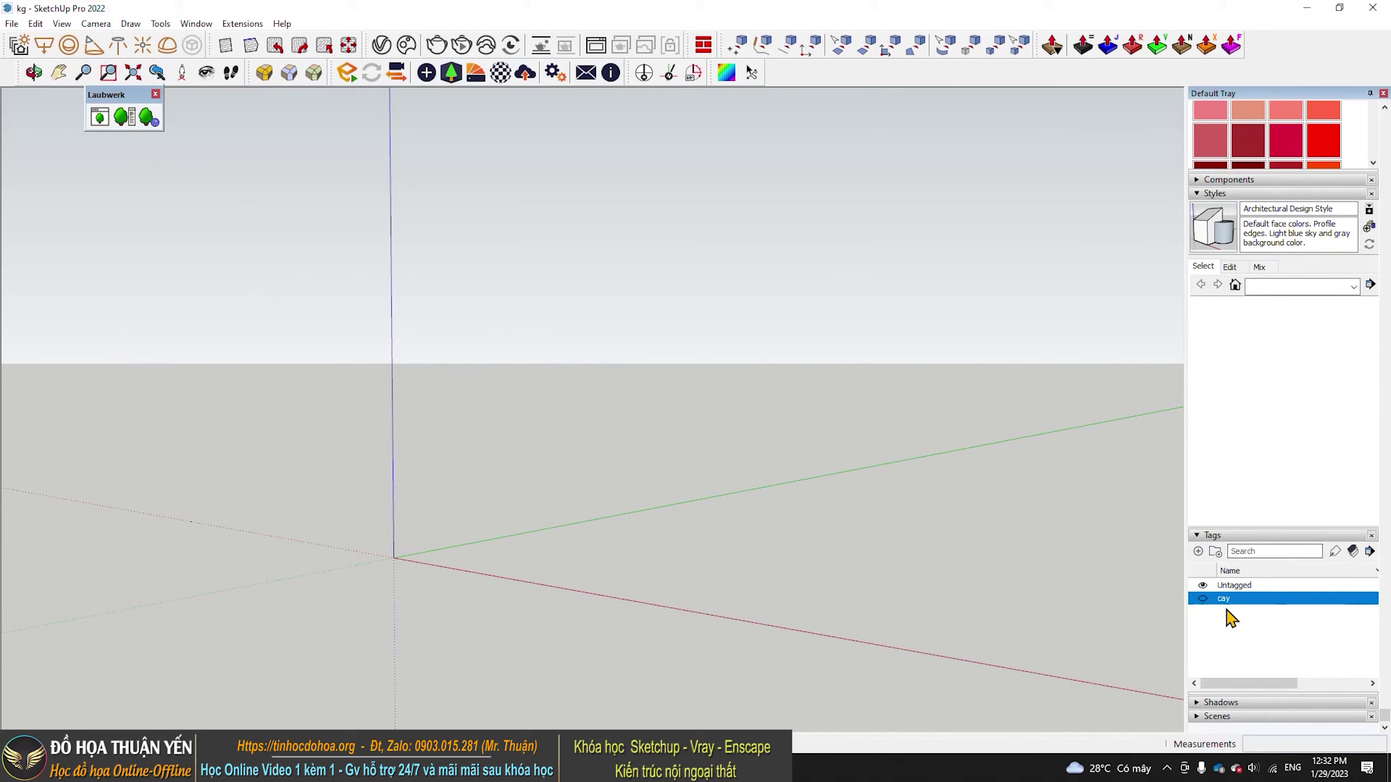
# Show the cay tag again, then go to Canva page 4, the SKATTER plugin slide
pyautogui.click(1203, 598)
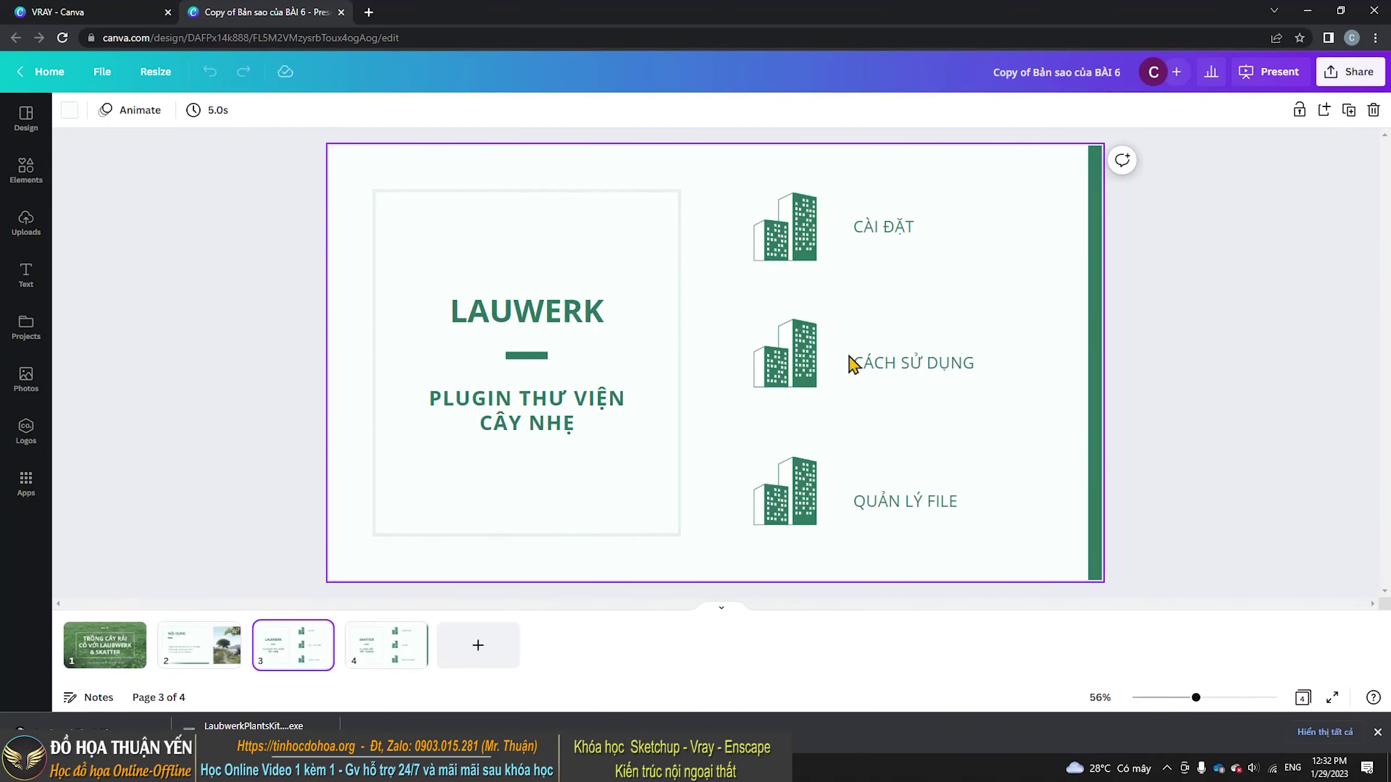
pyautogui.click(391, 660)
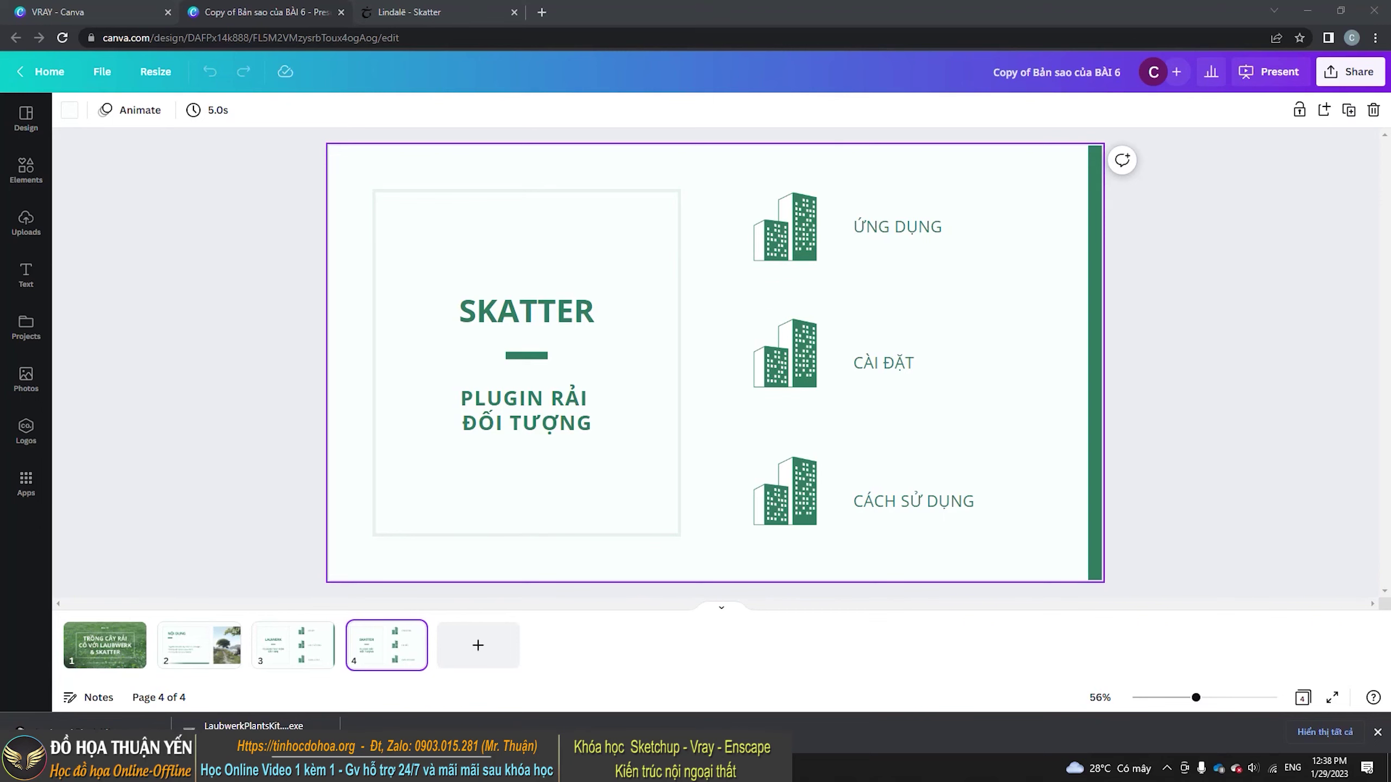
# On the Lindalē - Skatter page at lindale.io, scroll past the features to the architectural render gallery
pyautogui.click(403, 12)
pyautogui.scroll(4, 632, 313)
pyautogui.scroll(3, 632, 312)
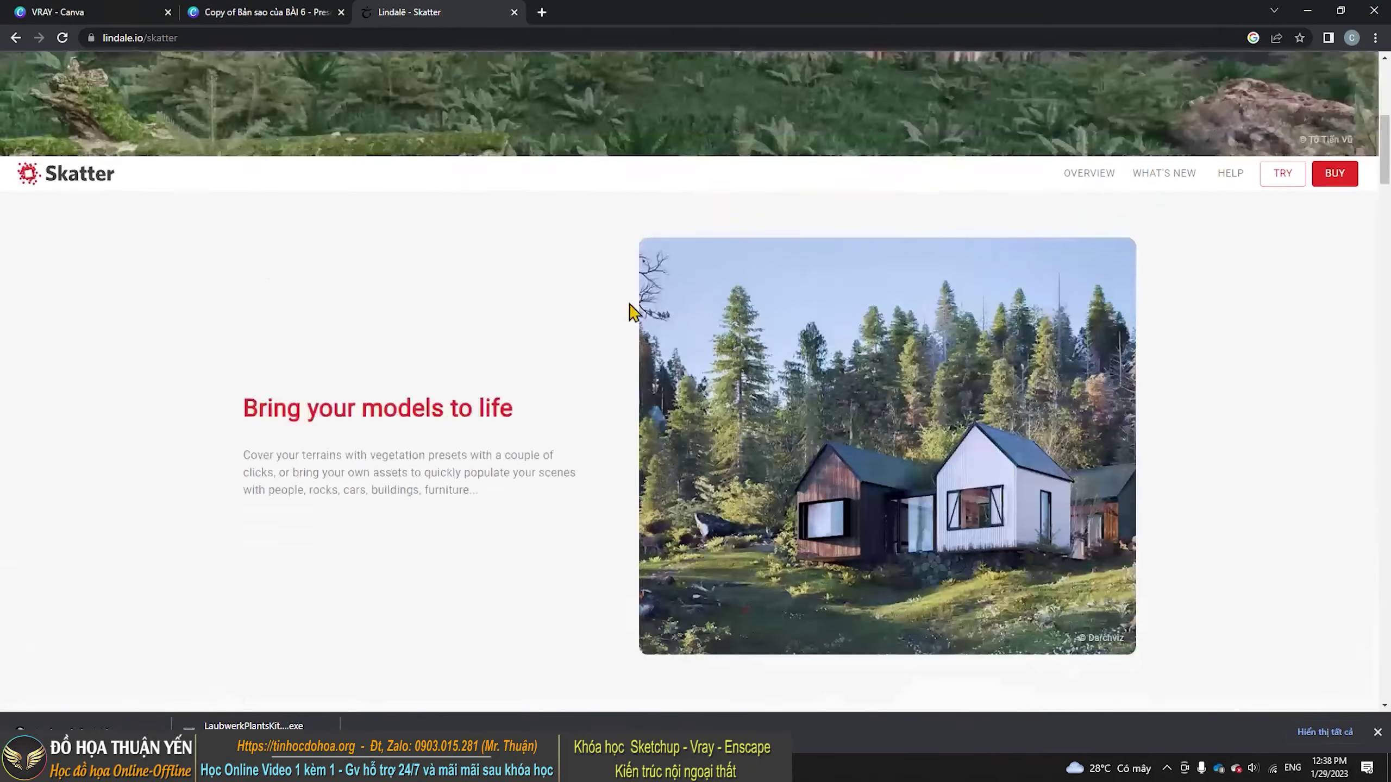
pyautogui.scroll(1, 632, 312)
pyautogui.scroll(6, 632, 312)
pyautogui.scroll(-8, 632, 313)
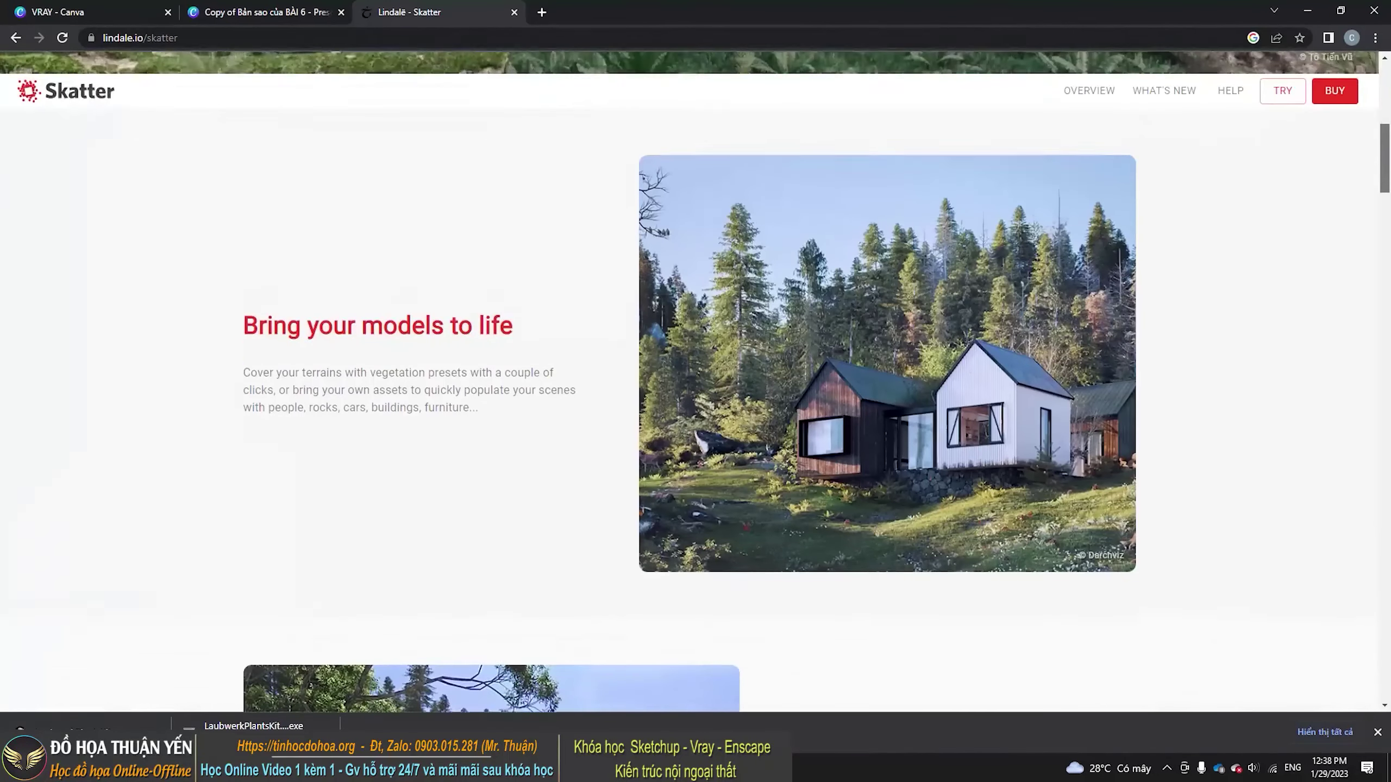
pyautogui.scroll(-2, 1092, 290)
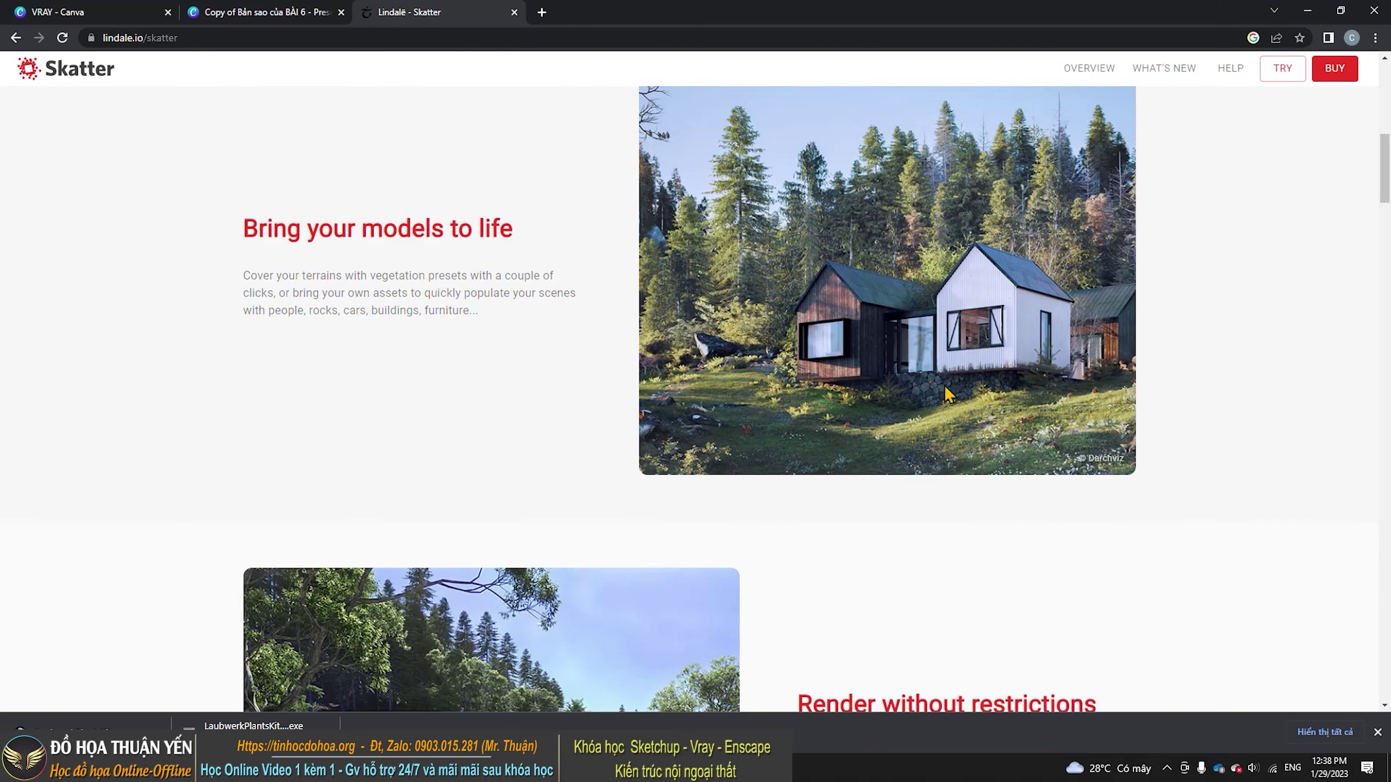
pyautogui.scroll(-5, 826, 611)
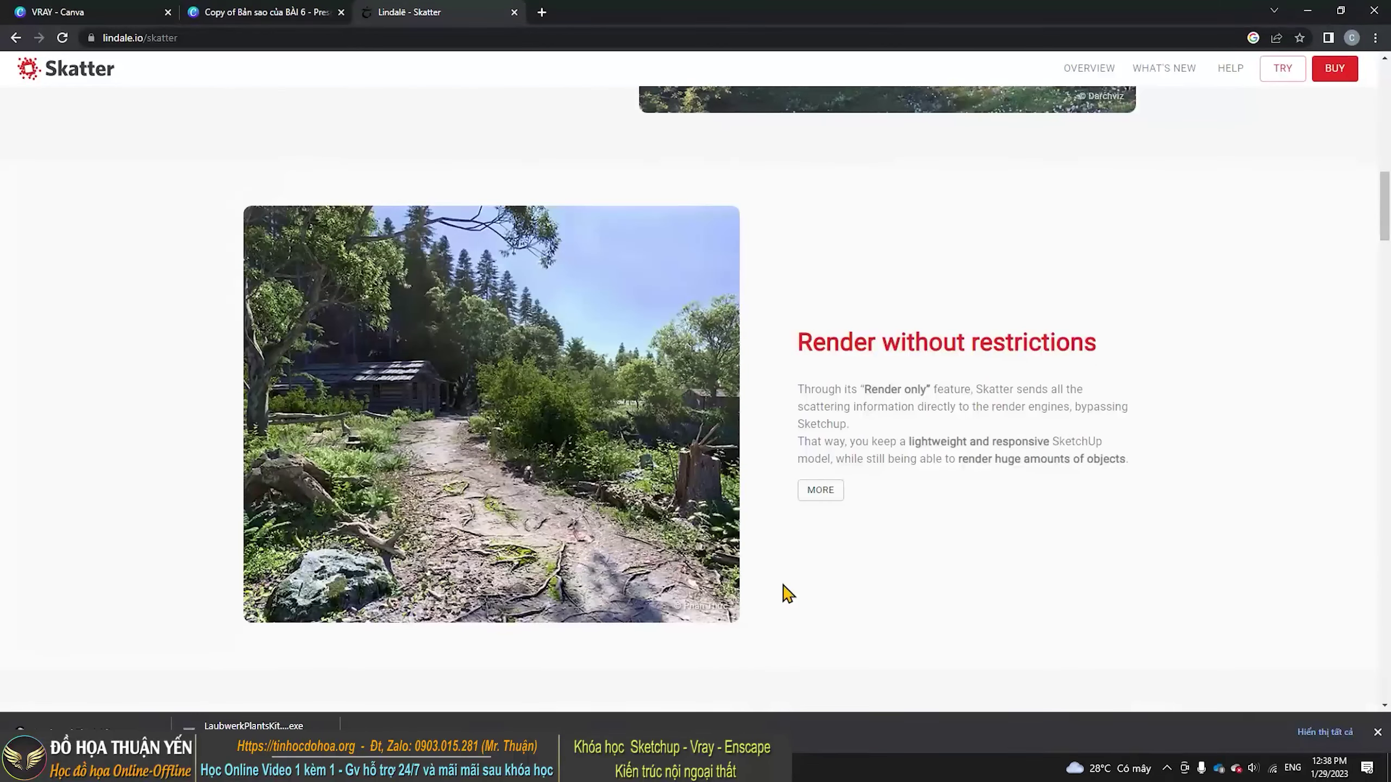
pyautogui.scroll(-2, 612, 635)
pyautogui.scroll(-15, 613, 641)
pyautogui.scroll(-3, 993, 562)
pyautogui.scroll(-4, 1270, 361)
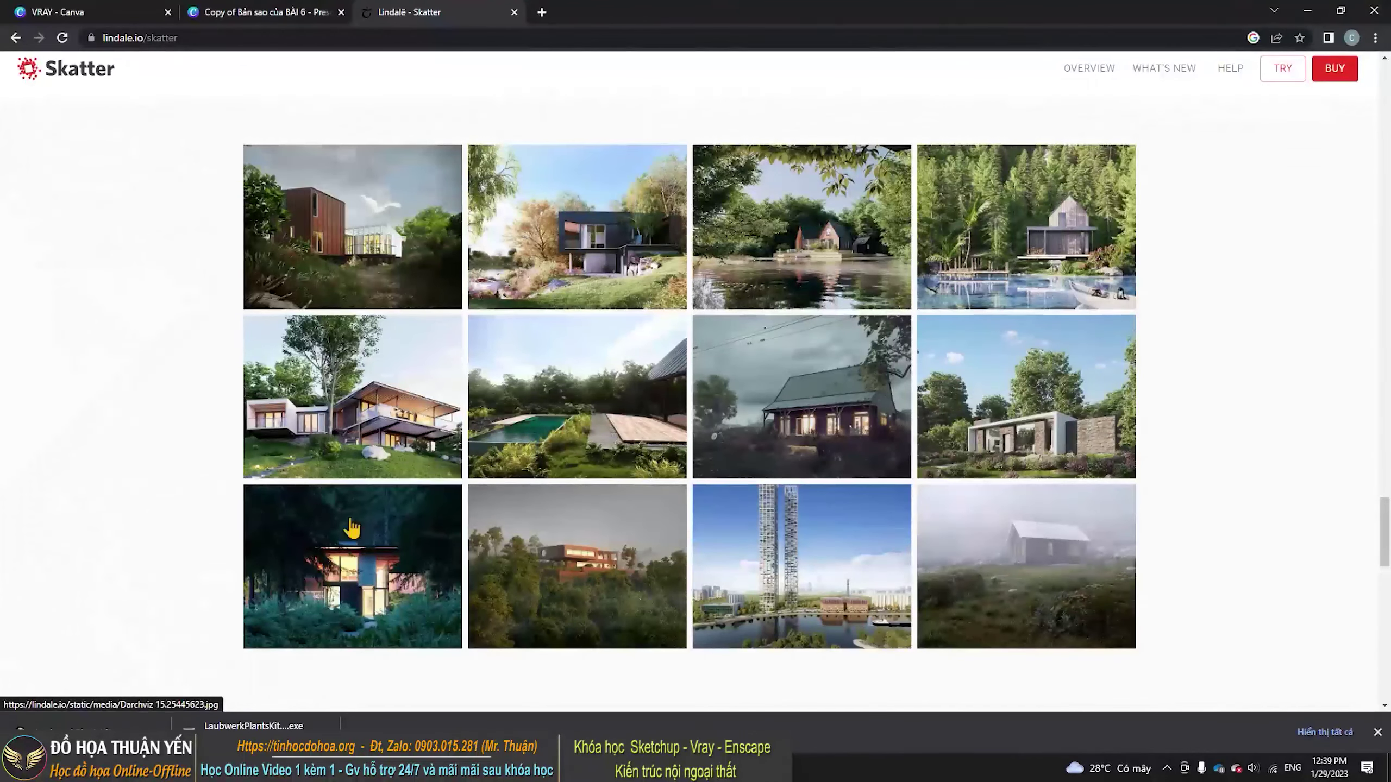
pyautogui.click(608, 567)
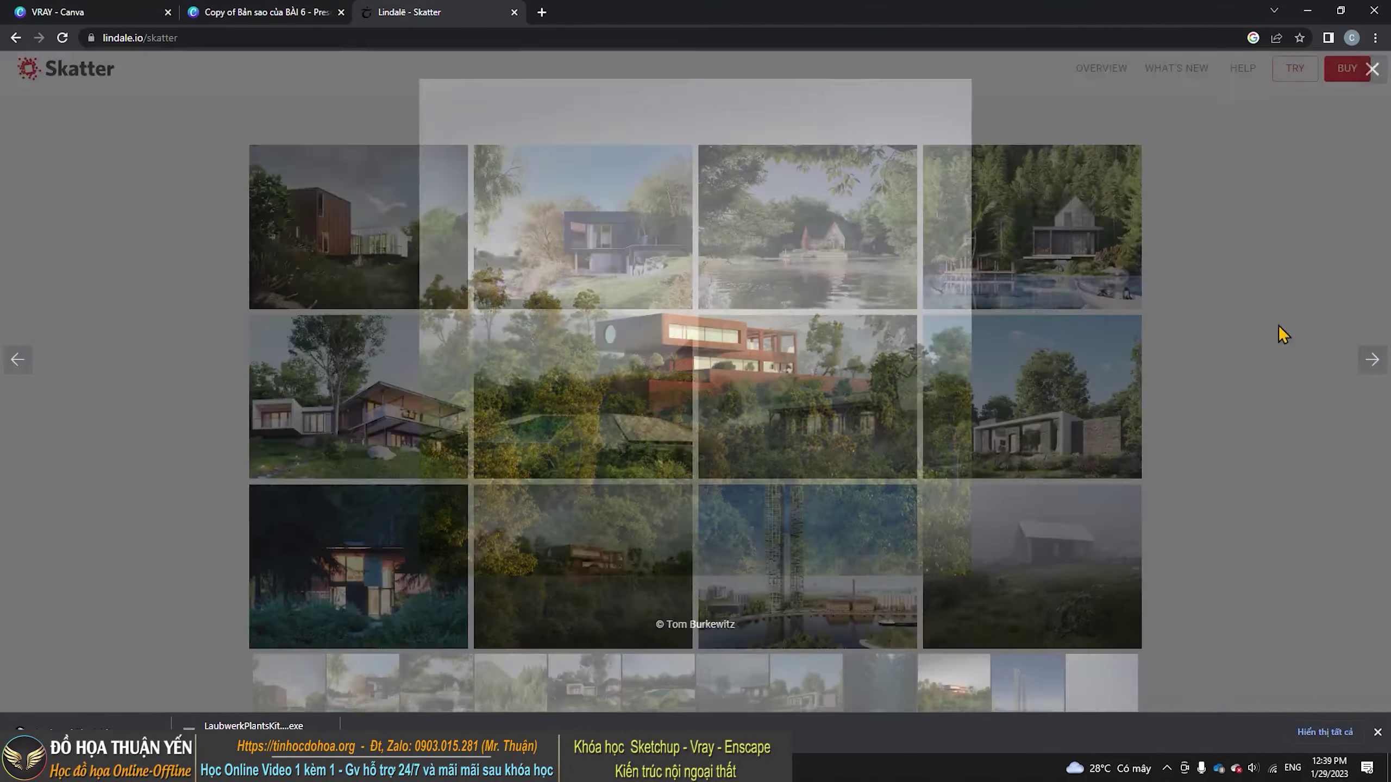
pyautogui.click(1284, 335)
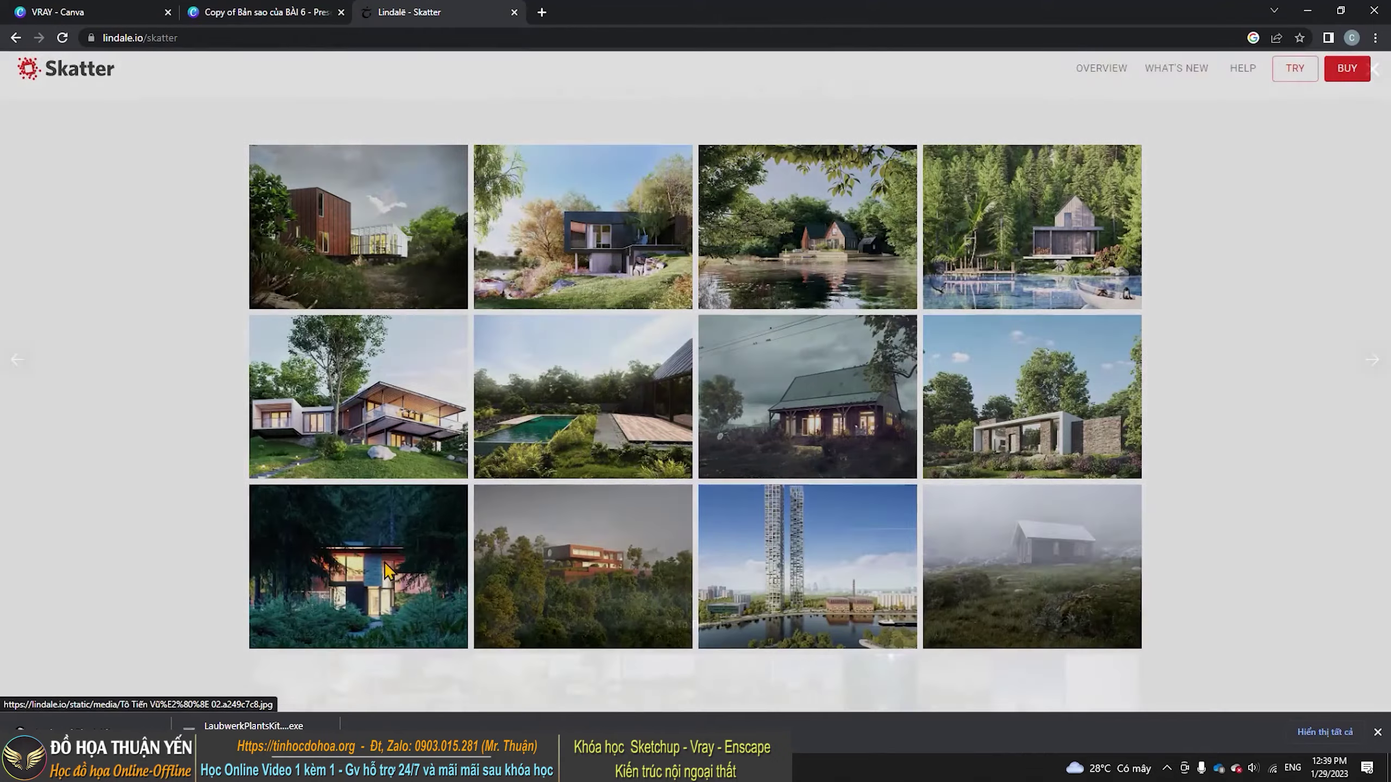
pyautogui.click(388, 572)
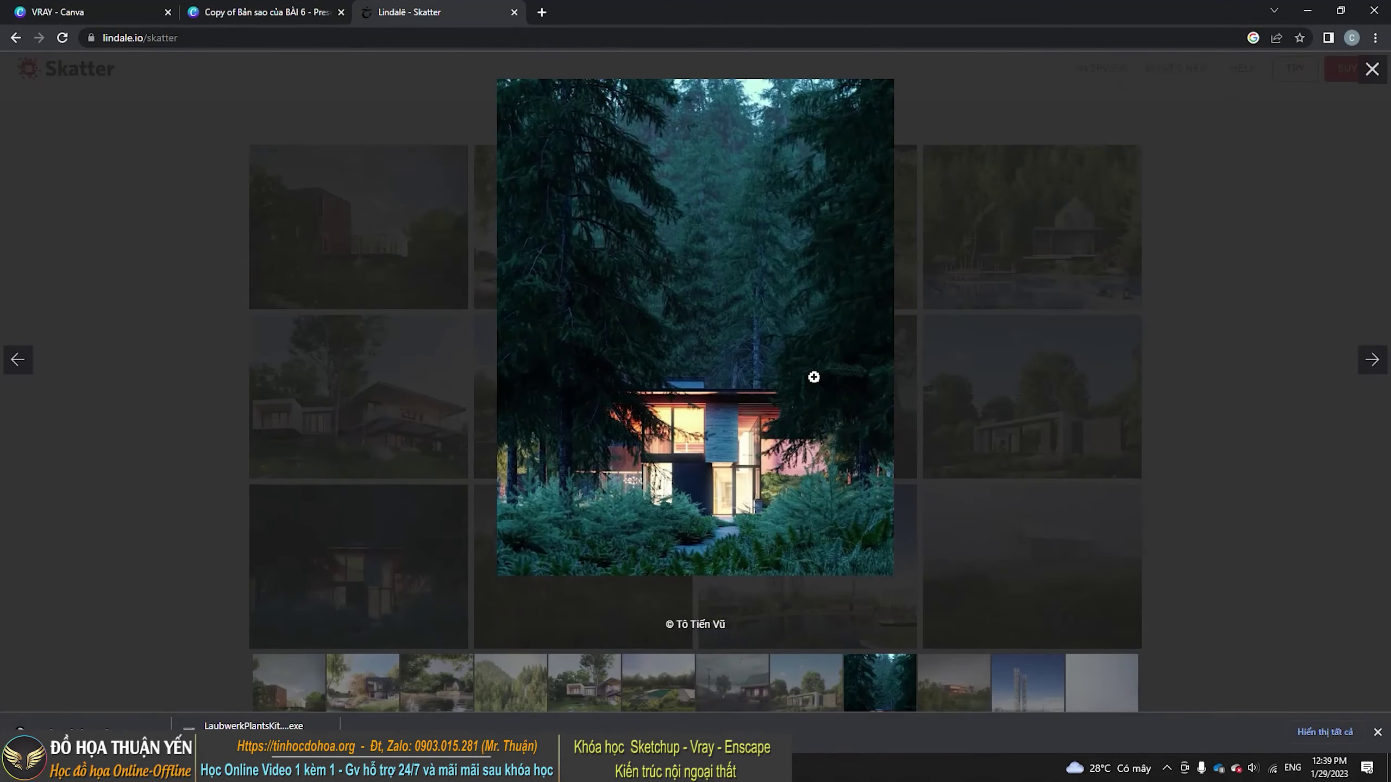
pyautogui.click(40, 236)
pyautogui.click(338, 407)
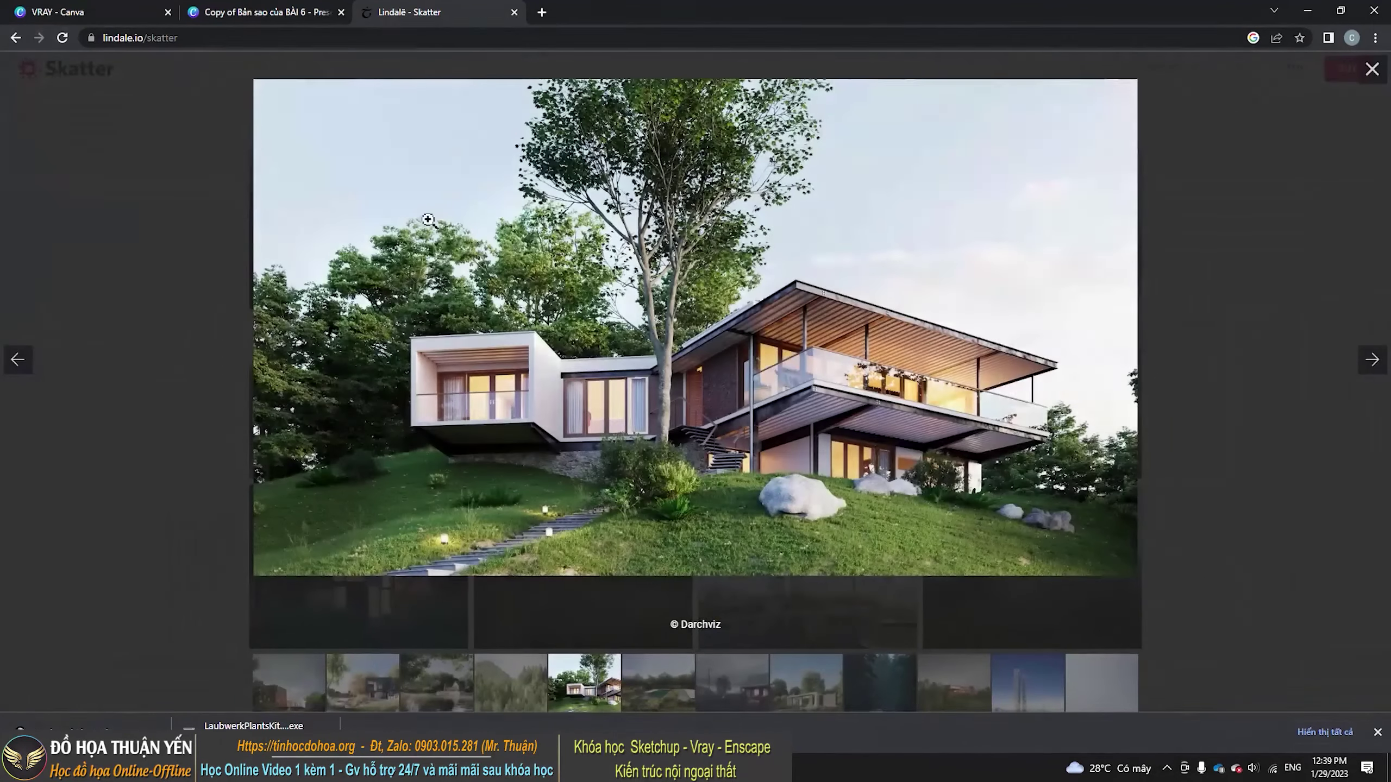
pyautogui.click(425, 307)
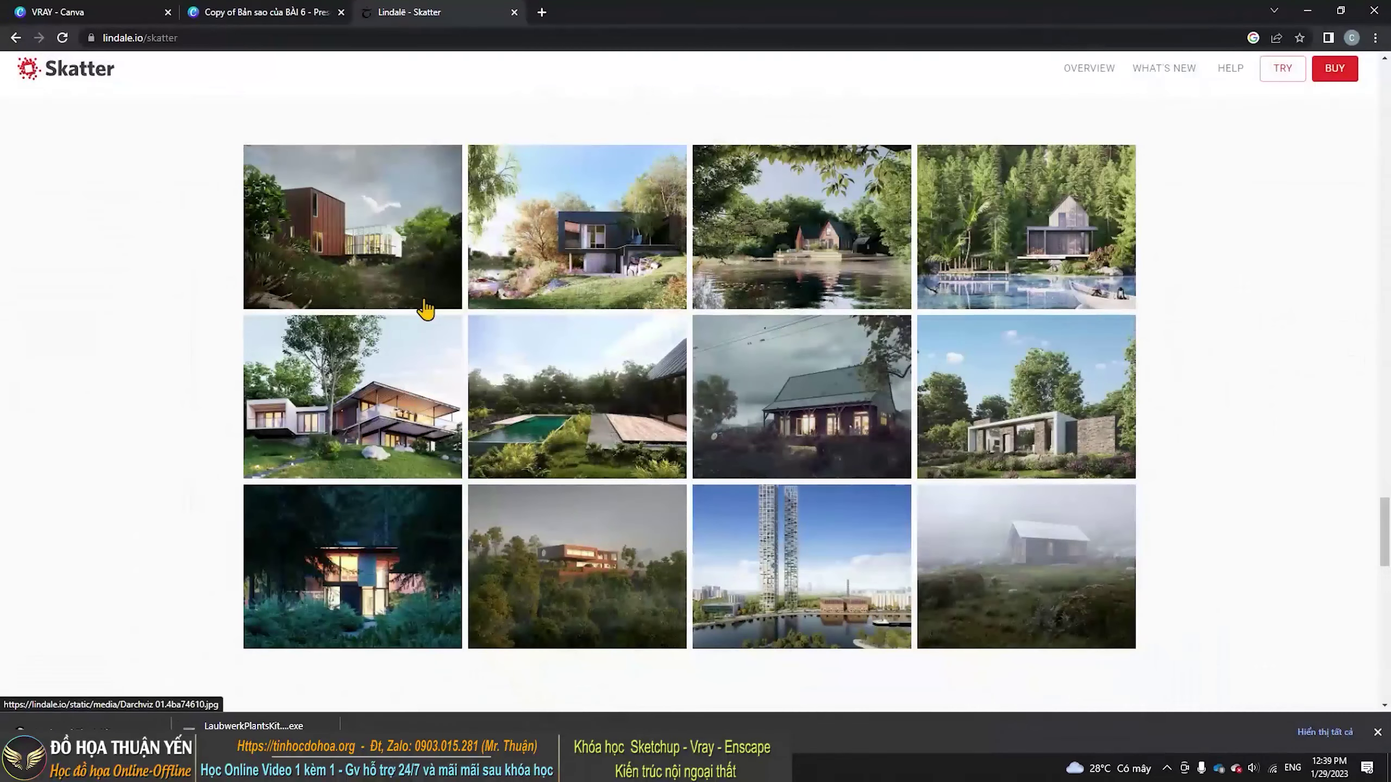